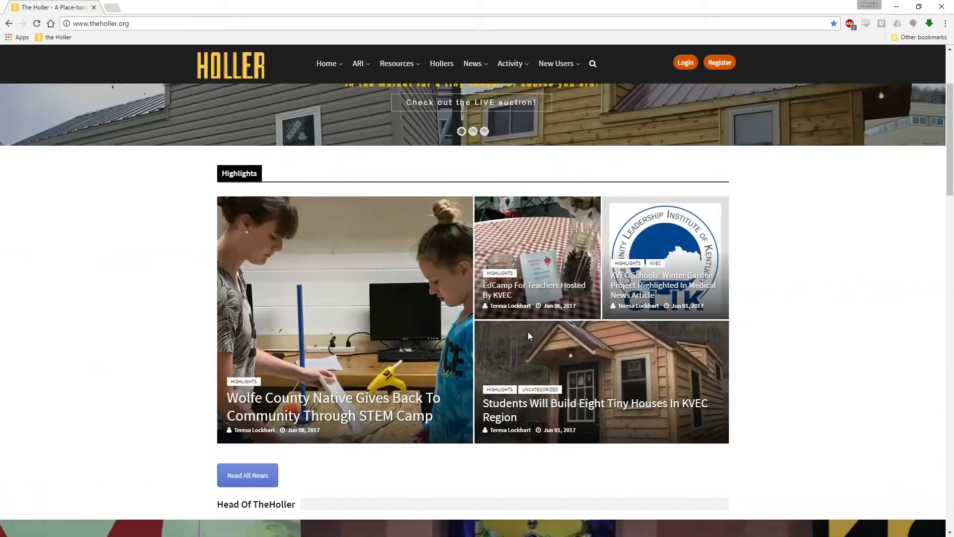
Go to the Google home page at google.com
left_click(325, 18)
type("google")
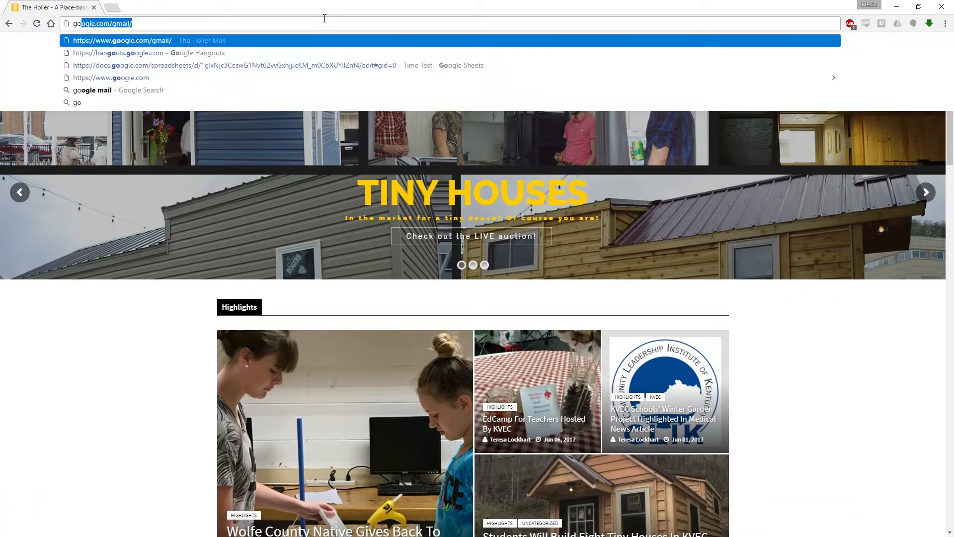
type(".com")
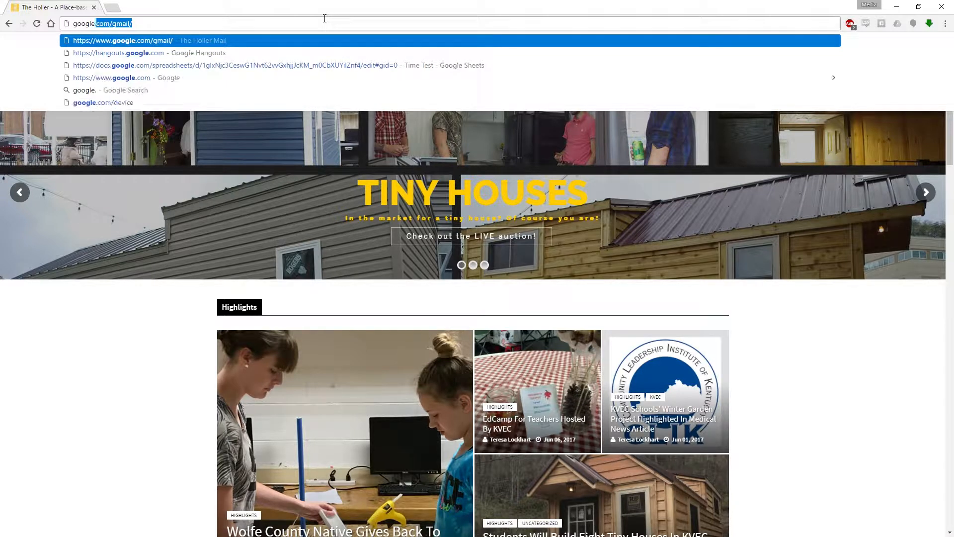
key("Return")
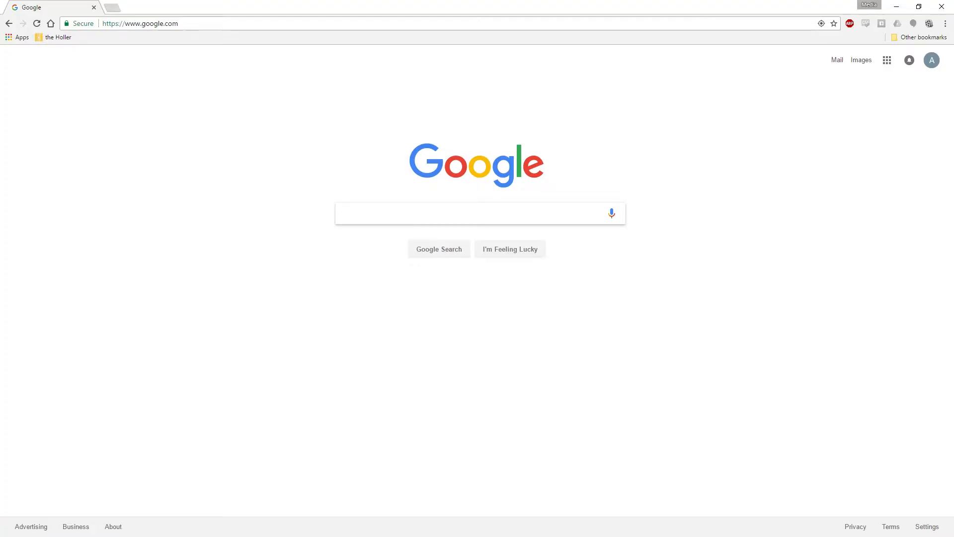
Search for "windows movie maker" and open the Windows Movie Maker Free Download result from windows-movie-maker.org
type("wind")
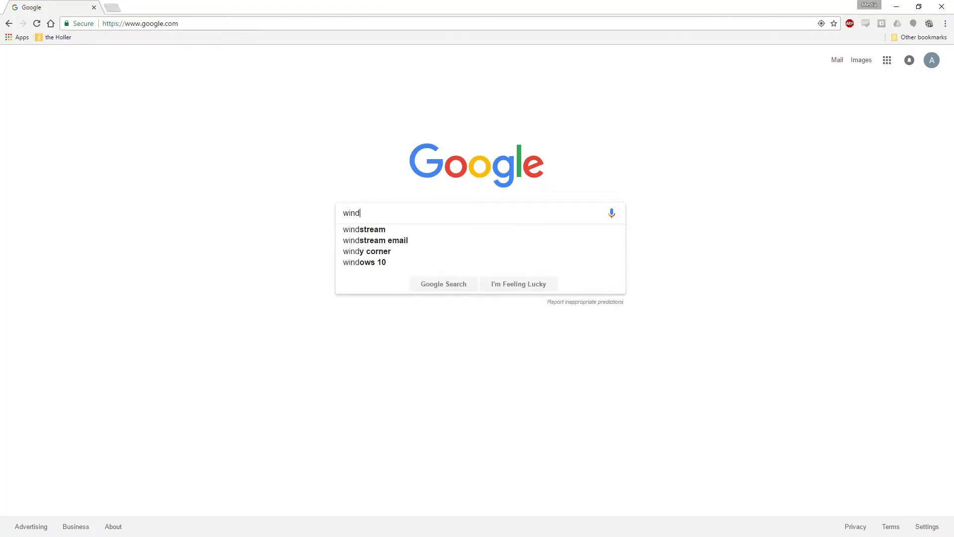
type("ows mo")
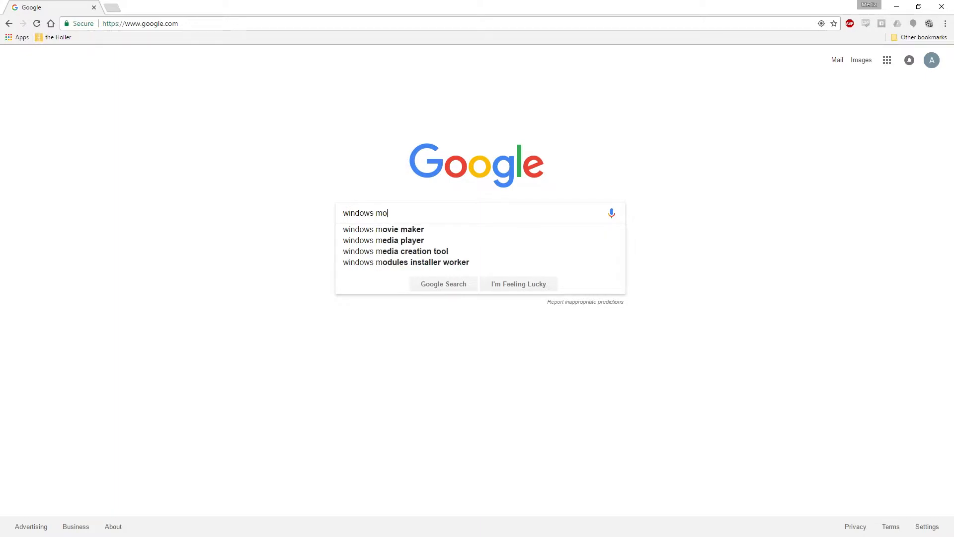
type("vie maker")
key("Return")
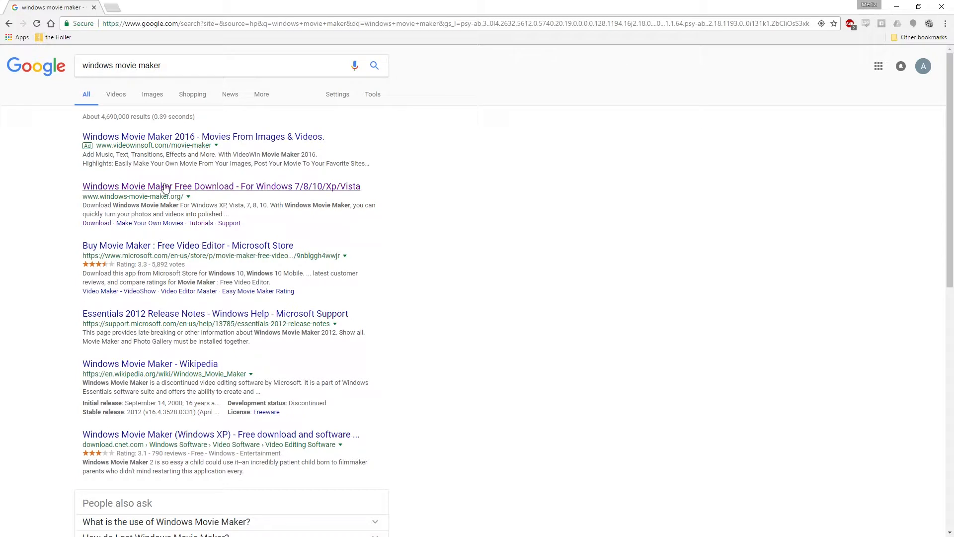
left_click(261, 192)
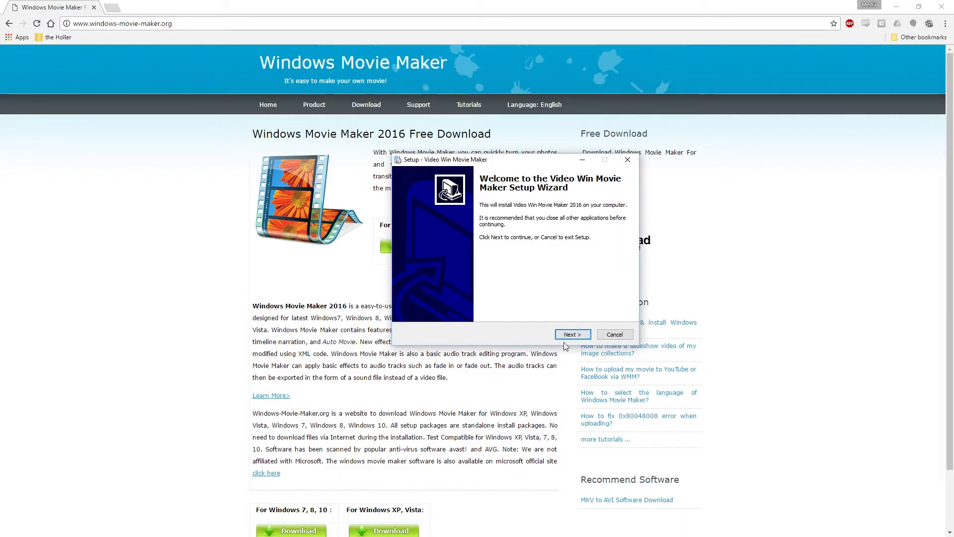
Install Video Win Movie Maker with the license accepted, the default folders, and desktop and Quick Launch icons
left_click(573, 336)
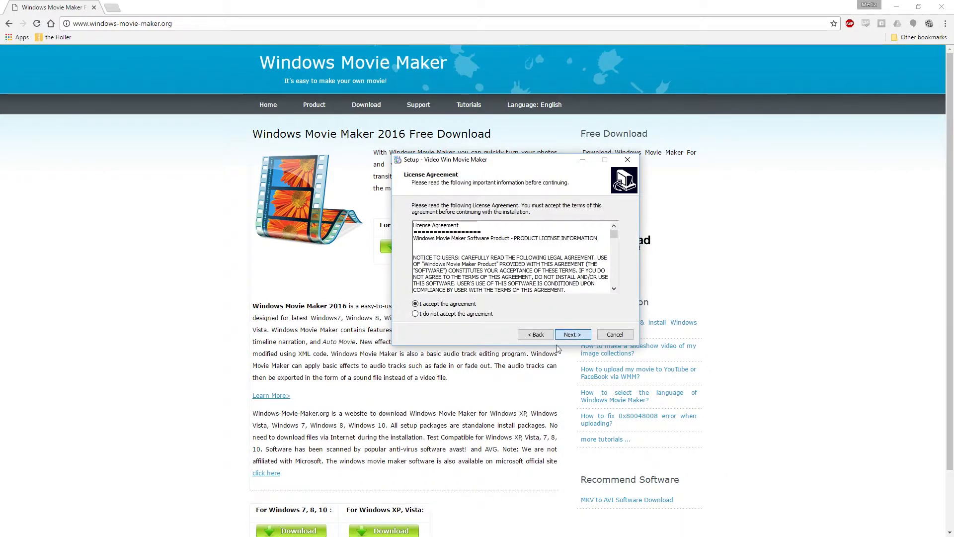
left_click(573, 335)
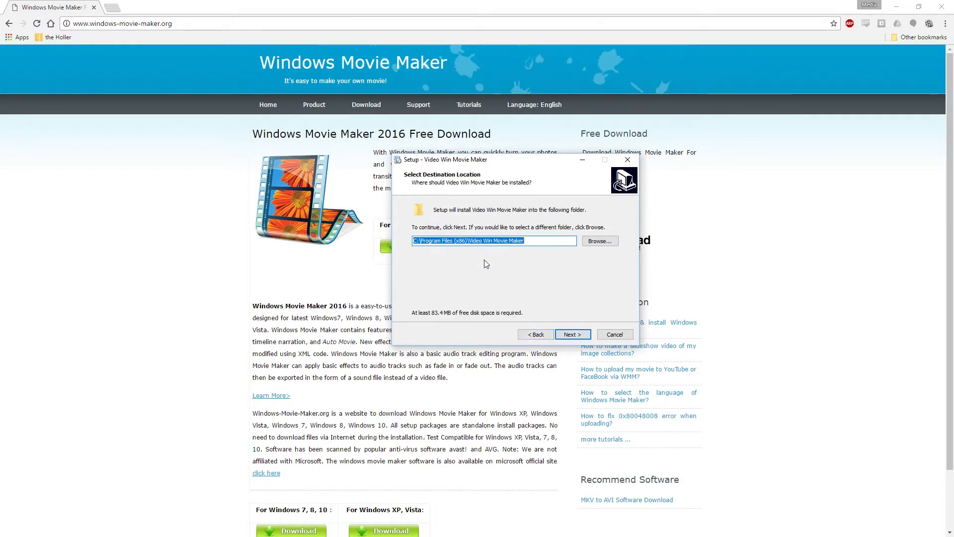
left_click(581, 334)
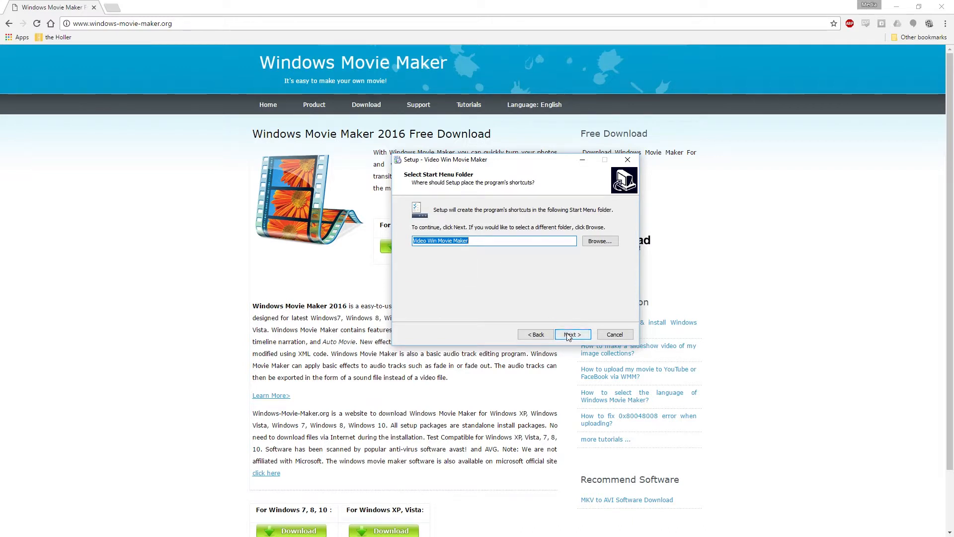
left_click(569, 334)
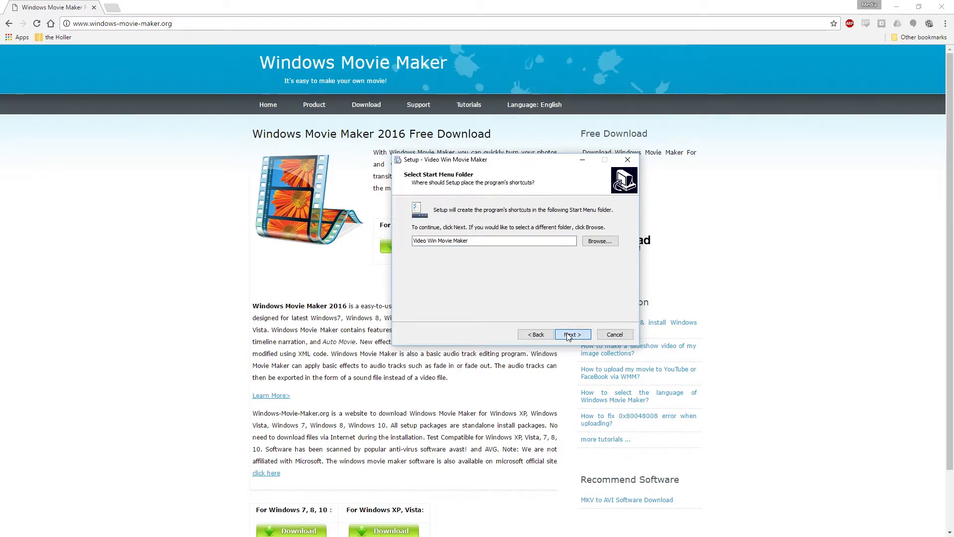
left_click(570, 335)
left_click(570, 335)
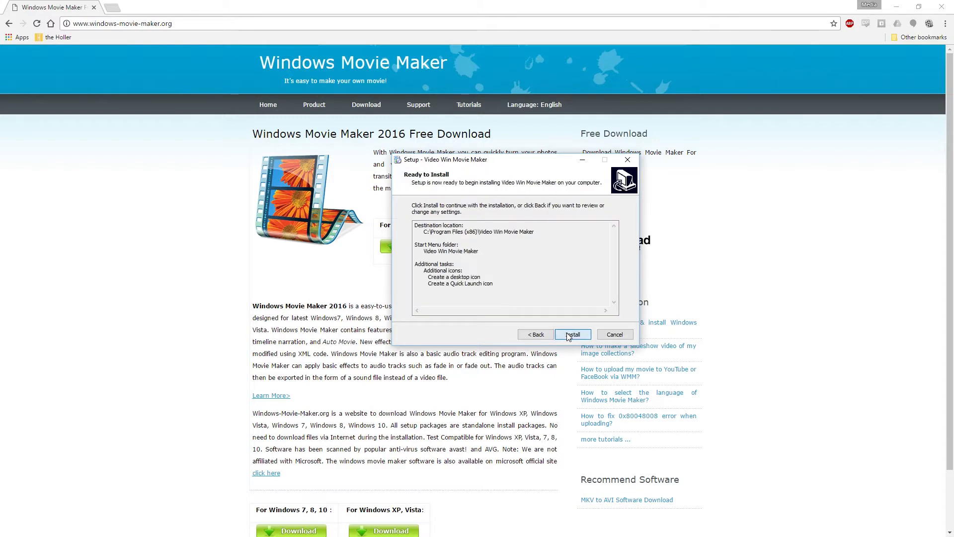
left_click(572, 335)
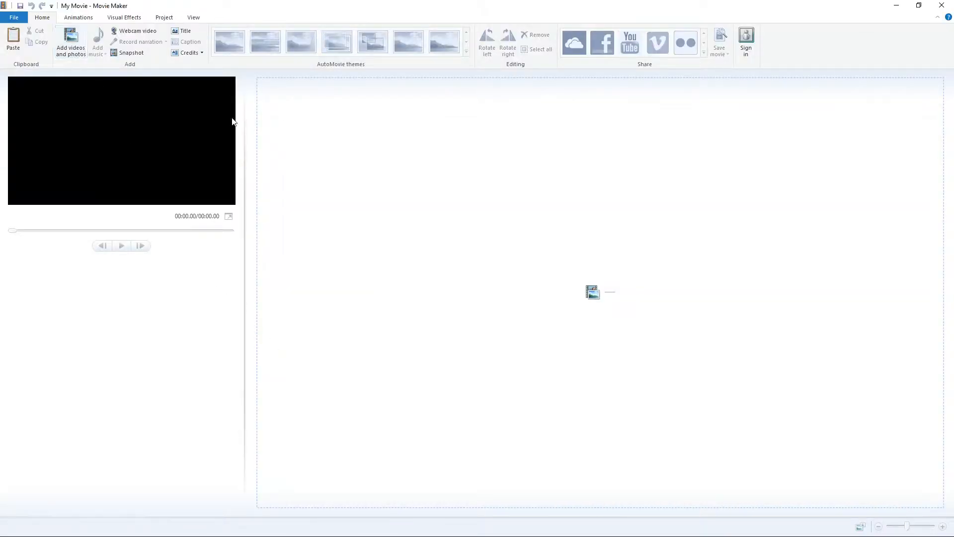
Import MVI_0043.MP4 from the Windows Movie Maker Tut folder on the Desktop and dismiss the file preparation notice
left_click(71, 41)
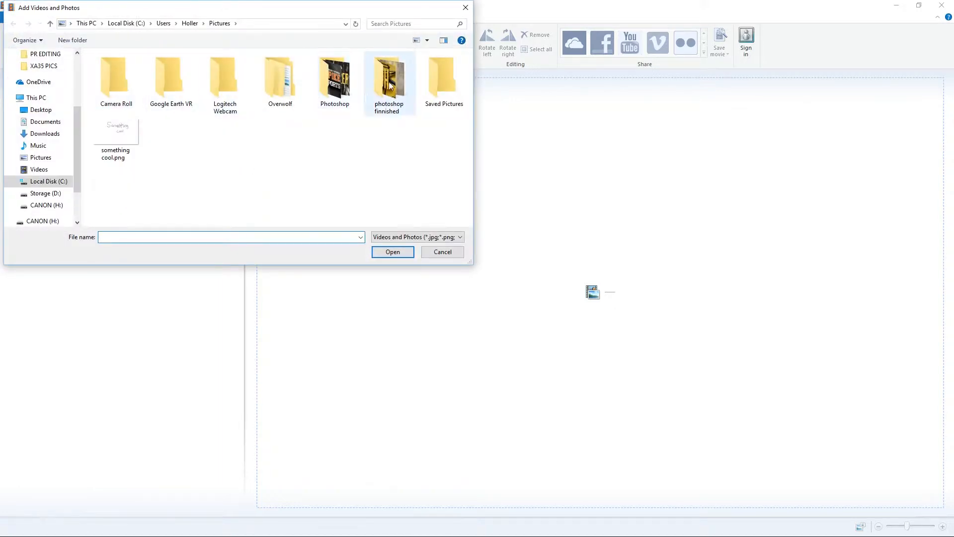
left_click(51, 111)
scroll(164, 149, "down", 5)
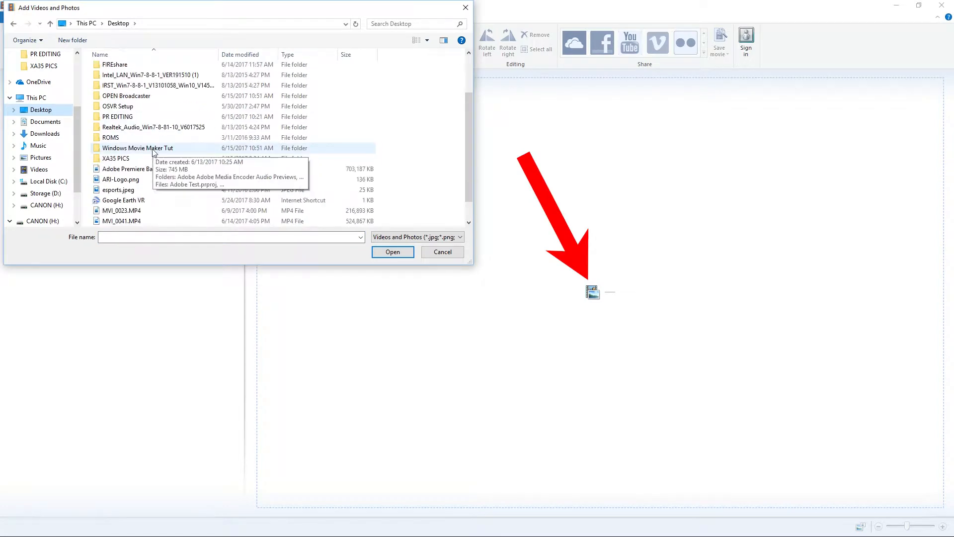
double_click(149, 148)
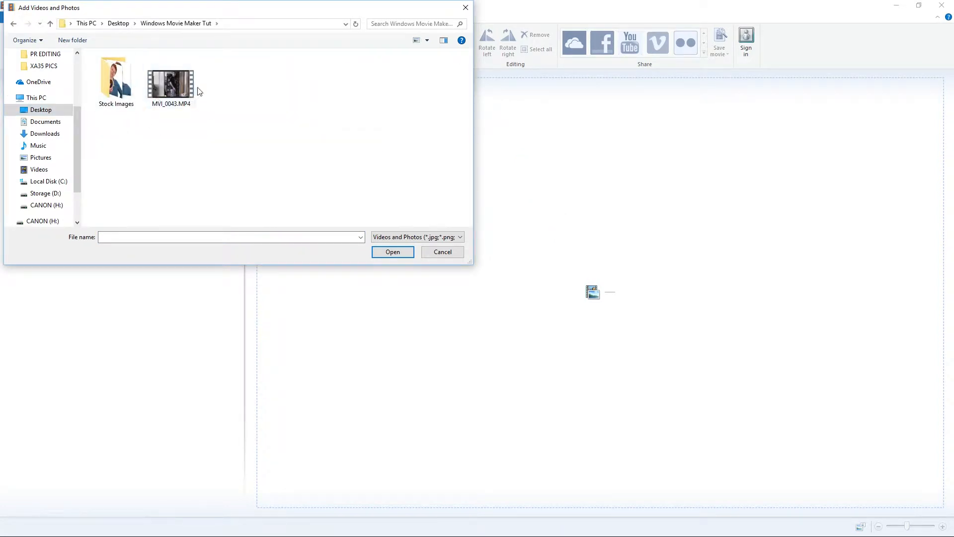
left_click(169, 94)
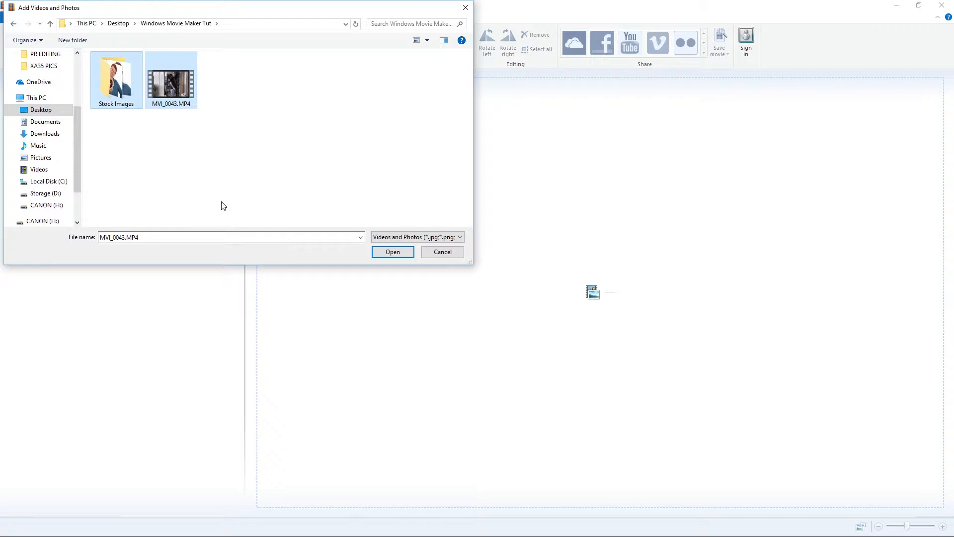
left_click(392, 252)
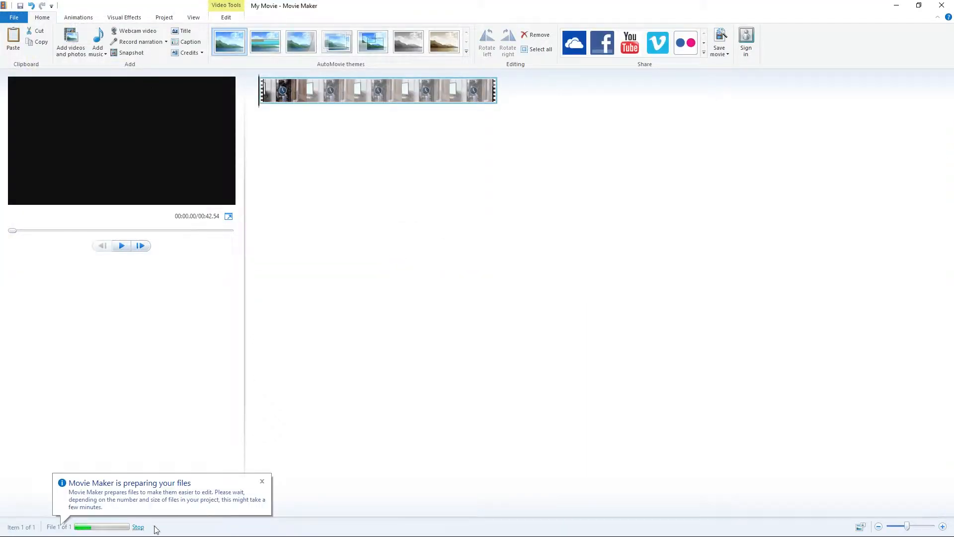
left_click(264, 482)
left_click(262, 482)
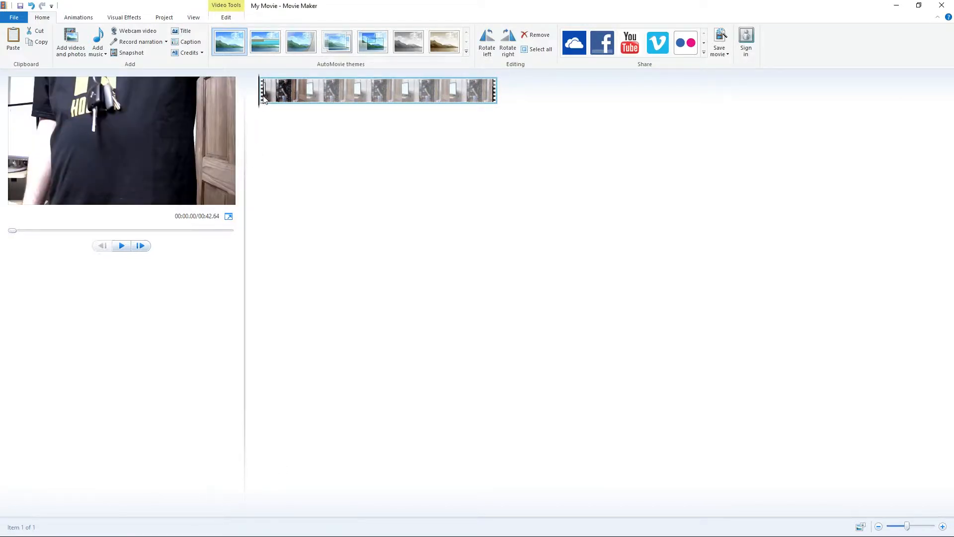
Split the video clip at about 21.60 seconds
left_click_drag(259, 99, 382, 123)
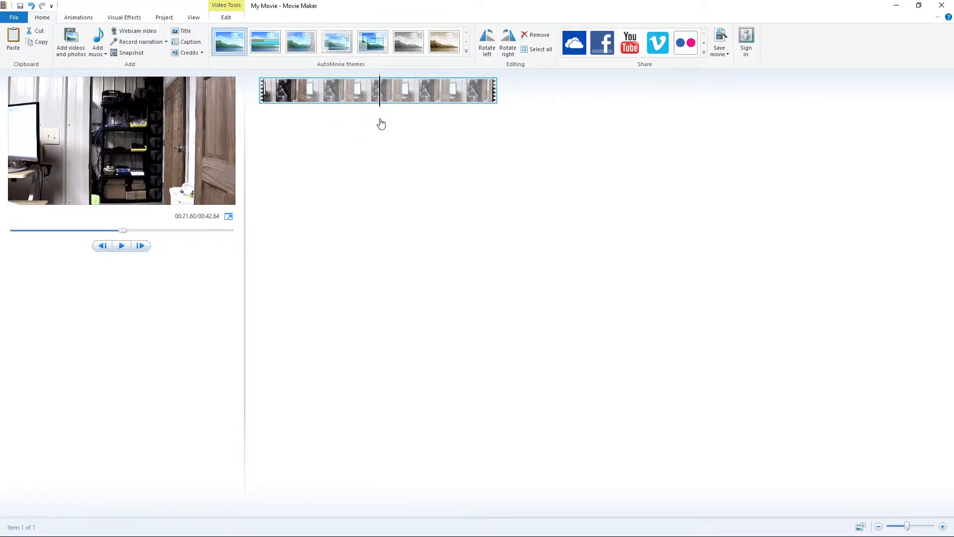
left_click(229, 19)
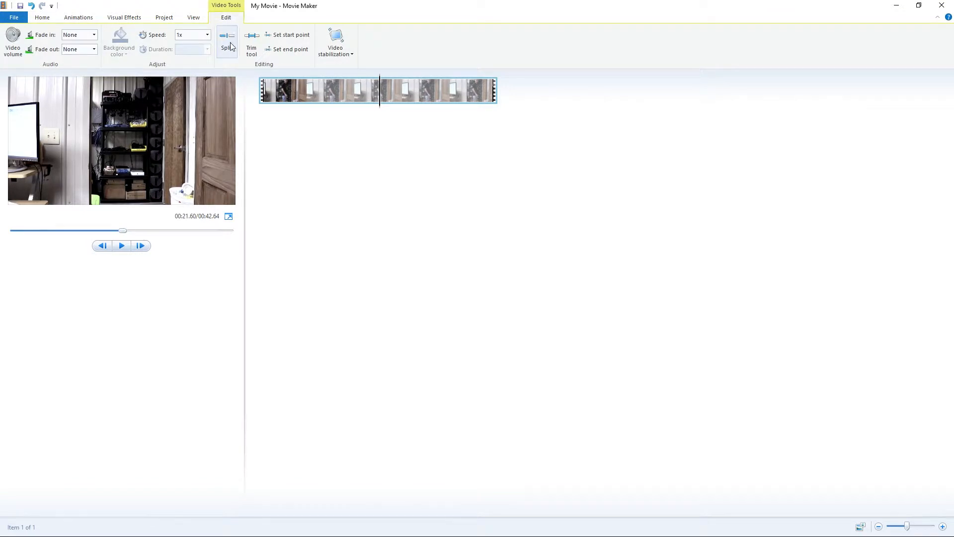
left_click(229, 42)
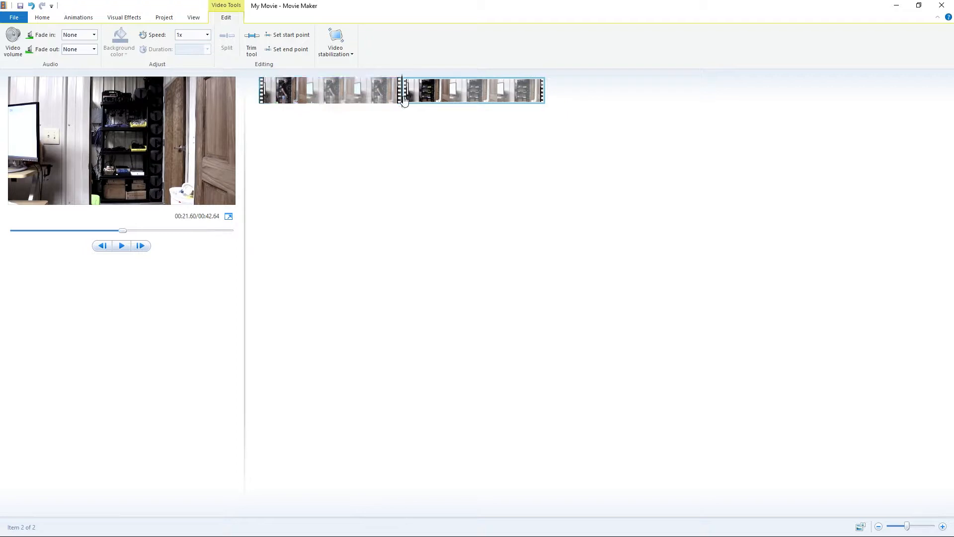
Set the first clip's start point at about 11.23 seconds
left_click_drag(402, 101, 335, 111)
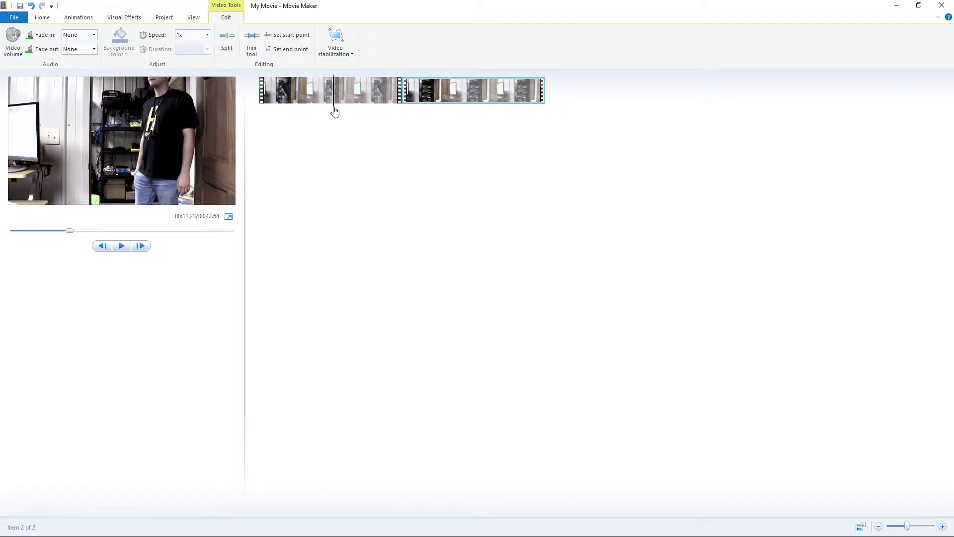
left_click(335, 111)
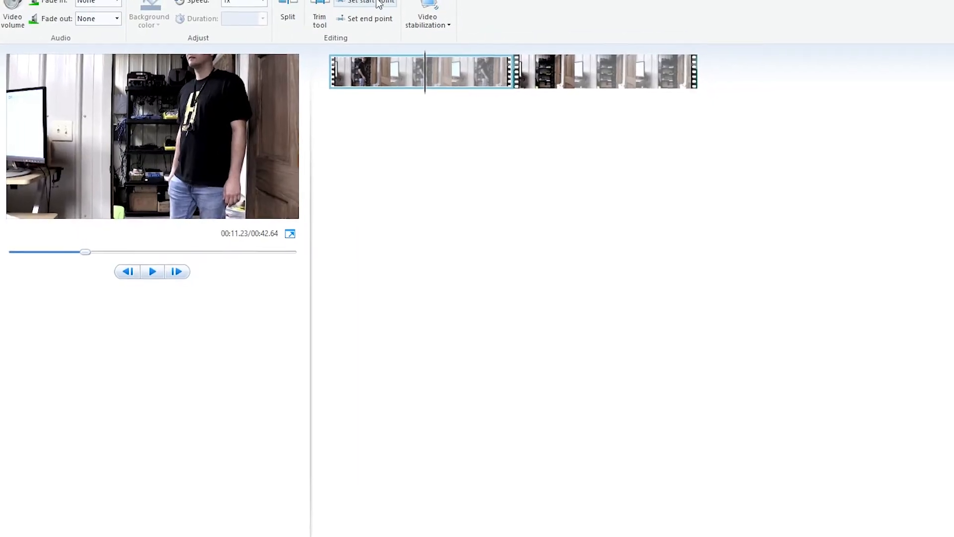
left_click(376, 3)
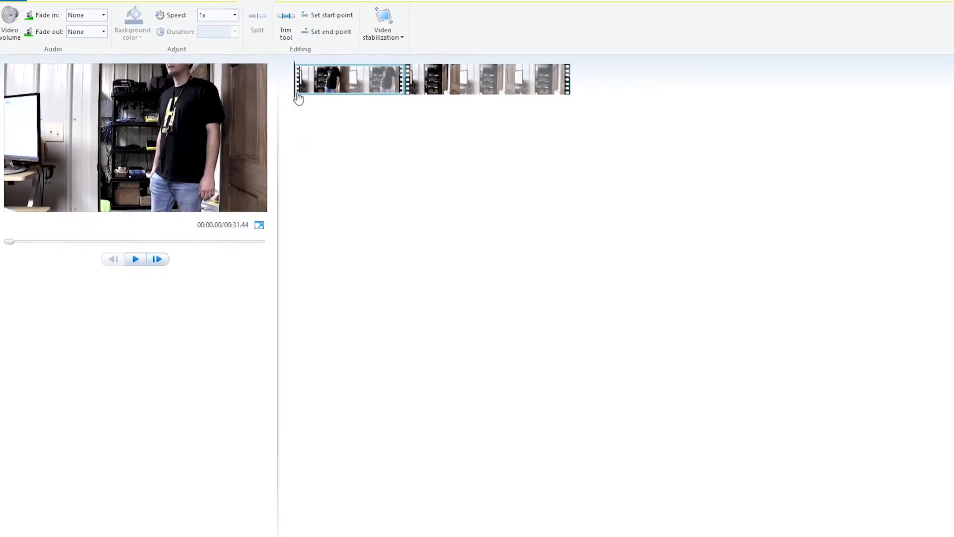
Set the first clip's end point at about 5.80 seconds on the timeline
left_click(324, 97)
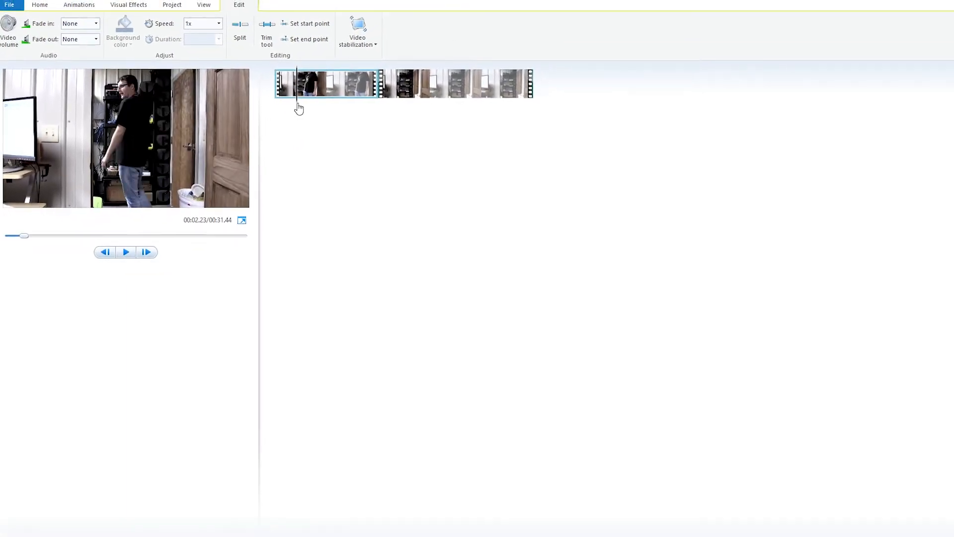
left_click(330, 112)
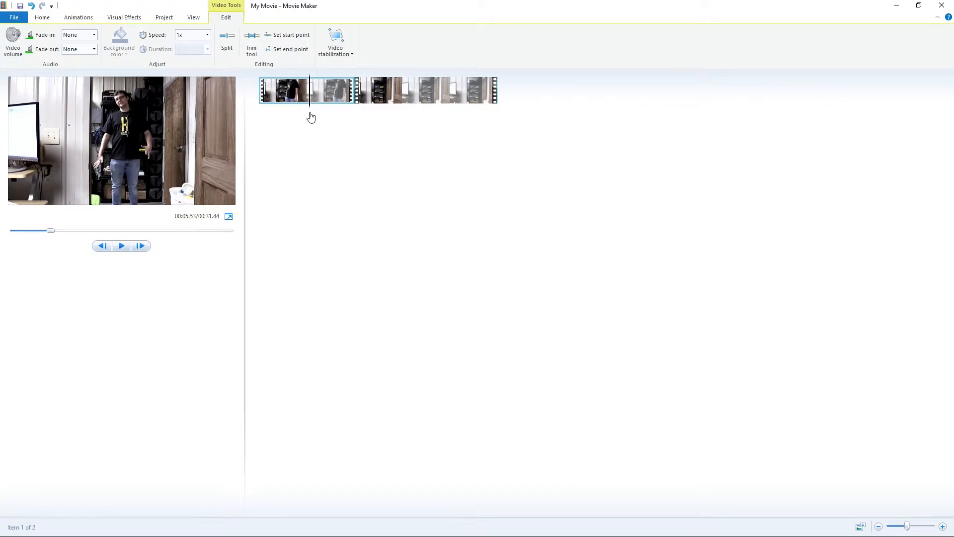
left_click(312, 103)
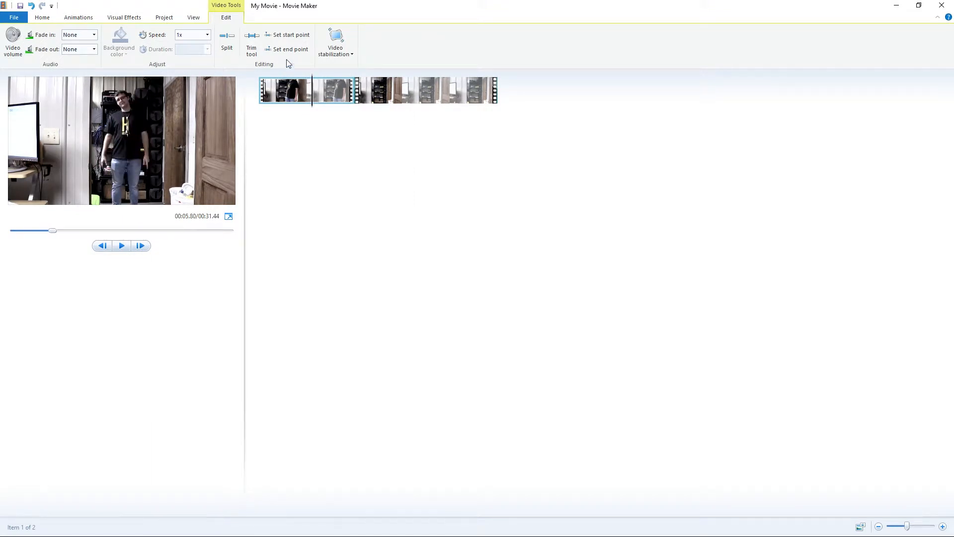
left_click(287, 49)
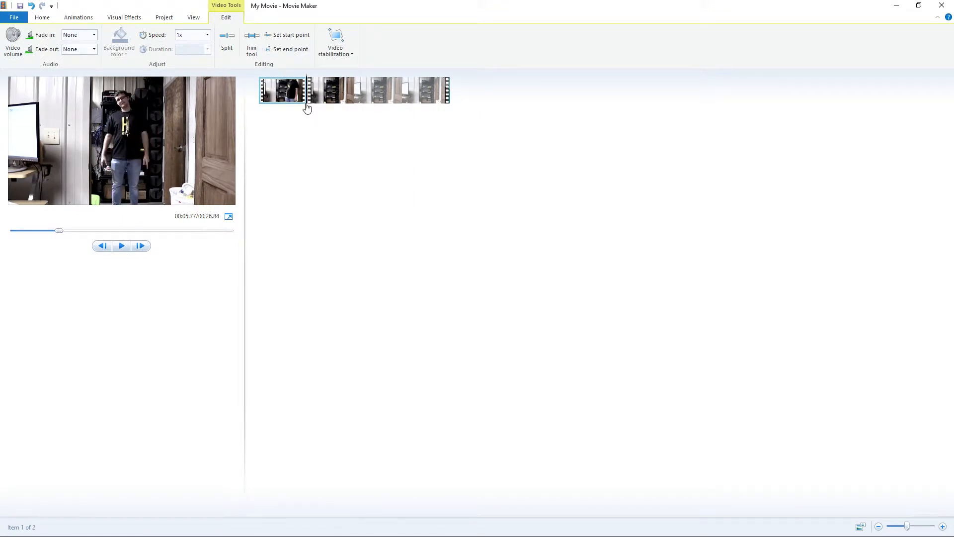
Remove the first clip from the timeline
left_click(323, 103)
left_click(281, 102)
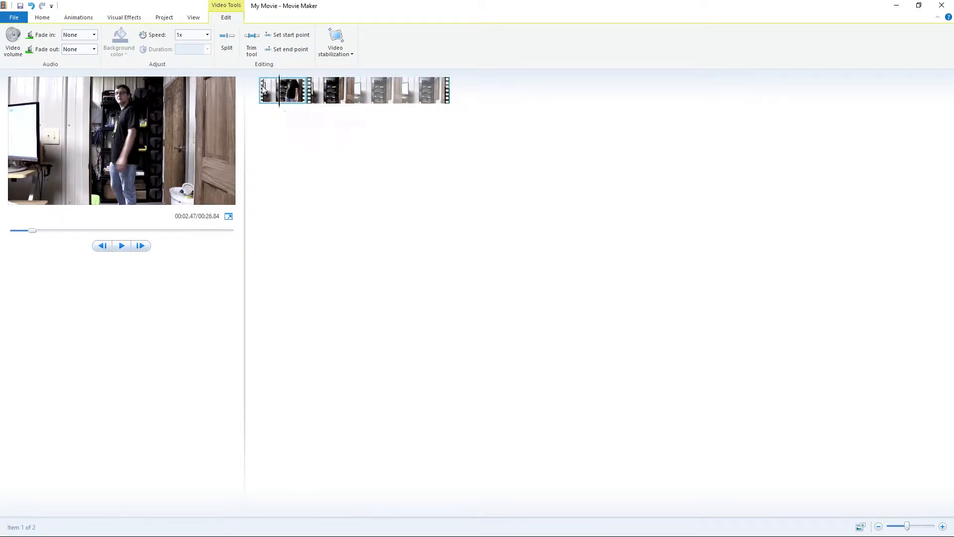
right_click(284, 99)
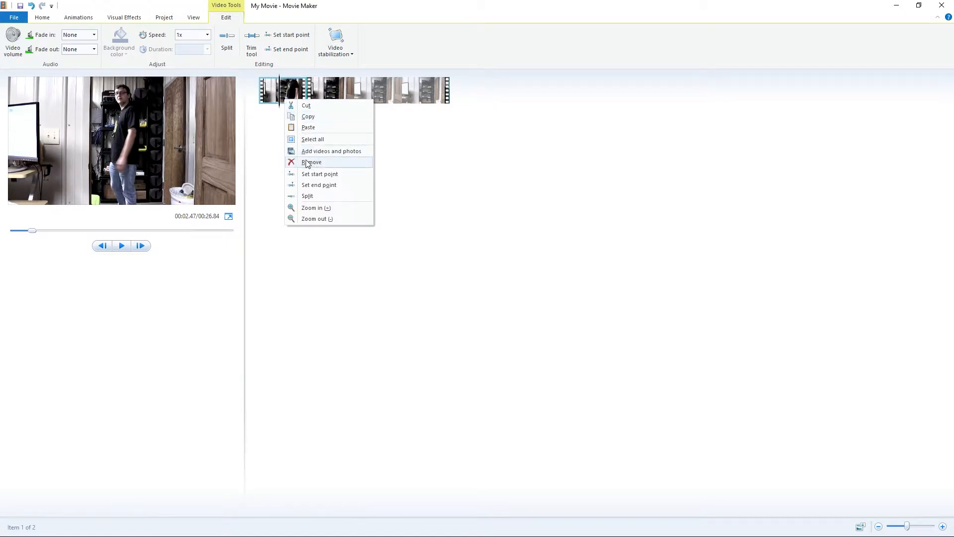
left_click(251, 100)
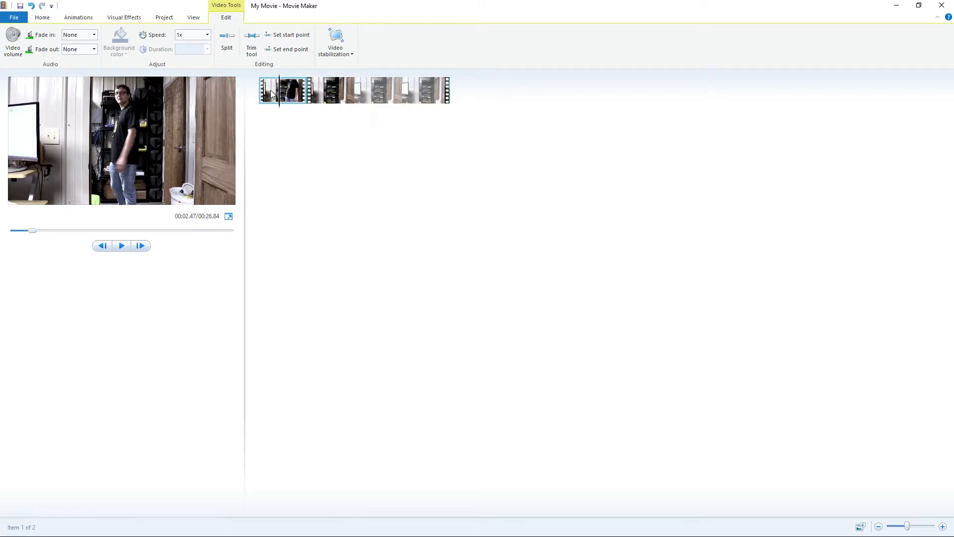
key("Delete")
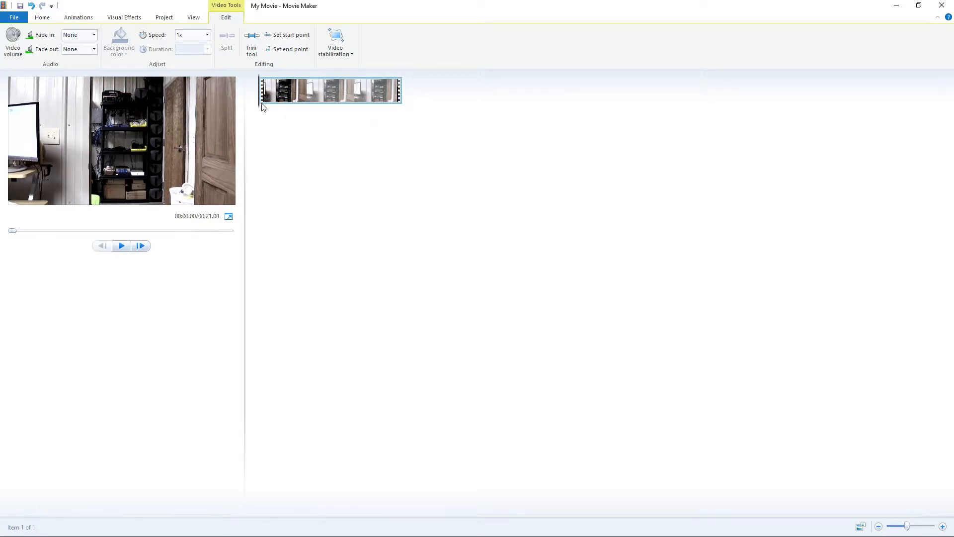
Split the remaining clip in its first half and set the second part's start point at about 12.13 seconds
left_click_drag(258, 97, 310, 137)
key("m")
left_click(356, 115)
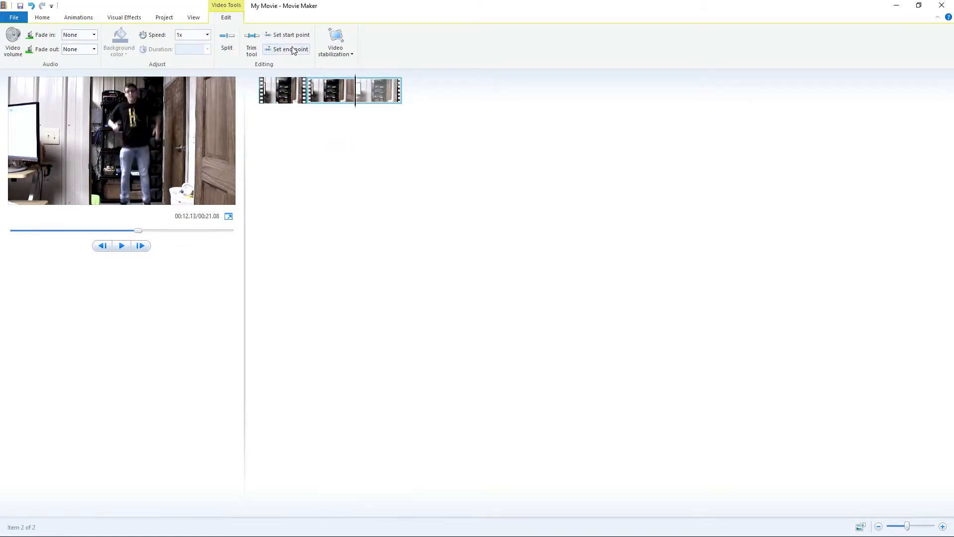
left_click(288, 36)
left_click_drag(307, 99, 254, 98)
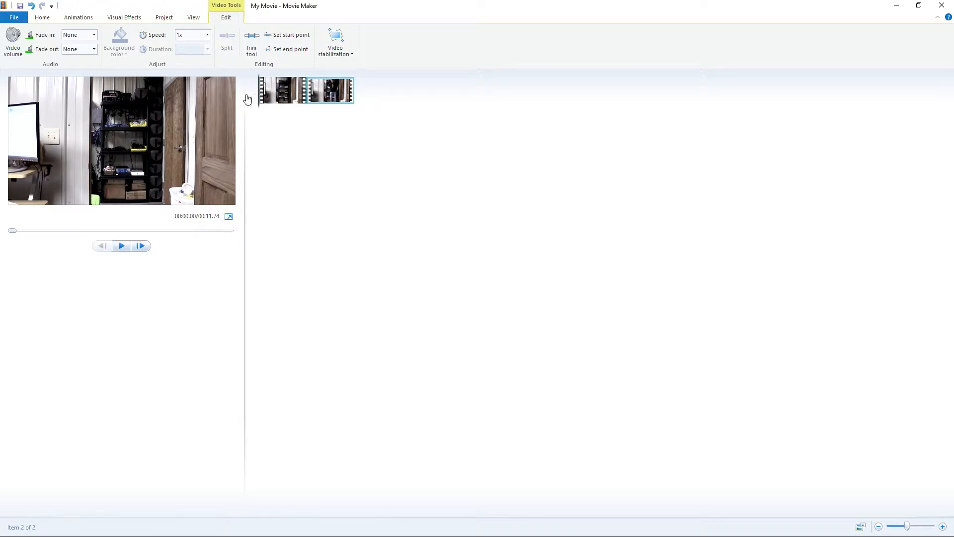
Play back the two trimmed clips from the start of the timeline to review the cut
left_click(248, 99)
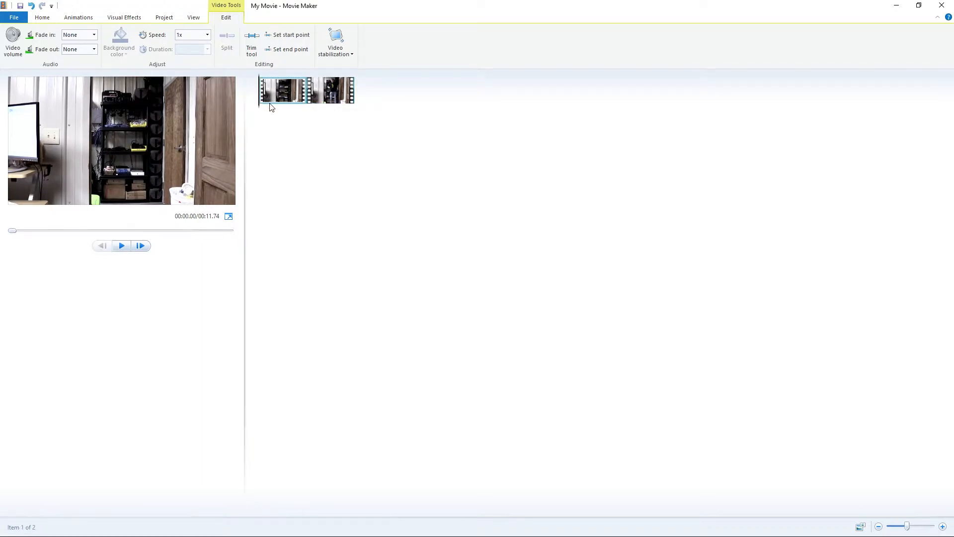
key("space")
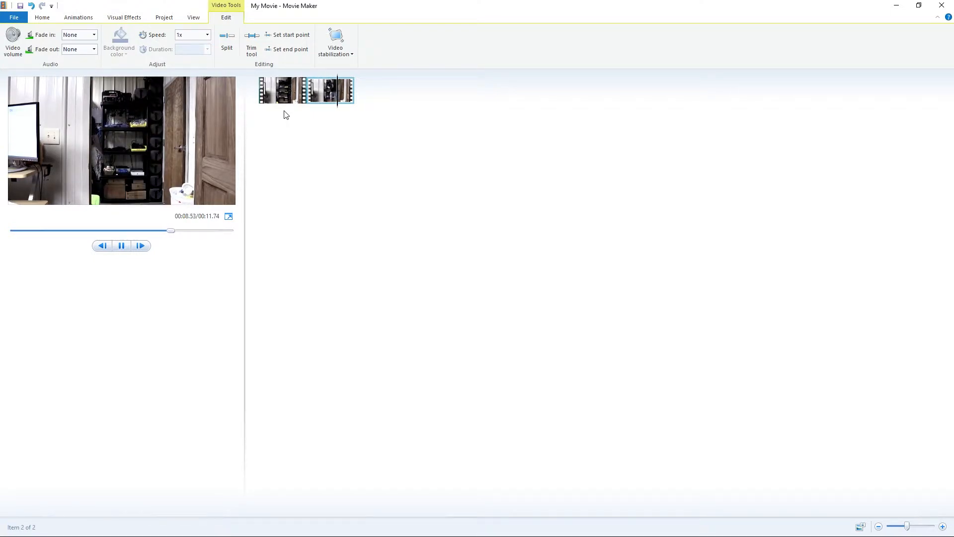
key("space")
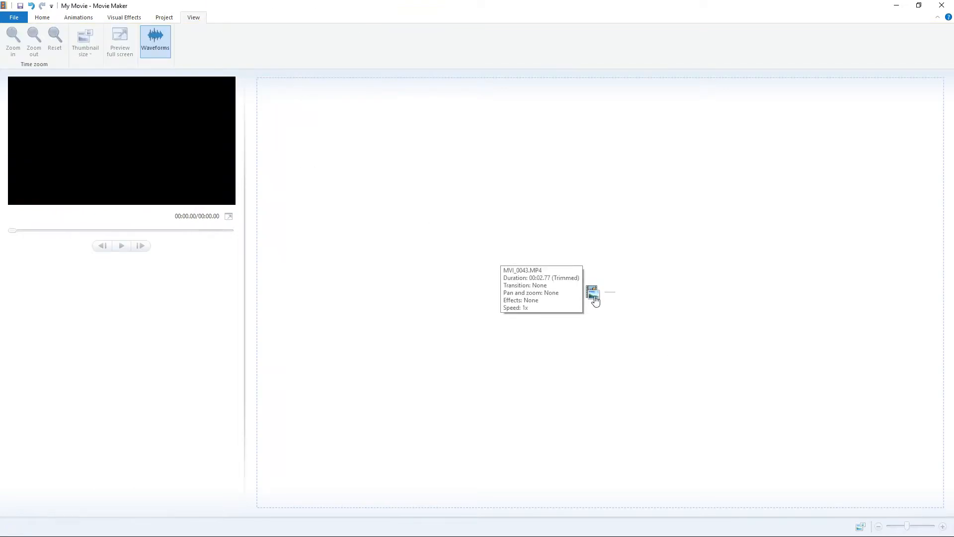
Import all five photos from the Stock Images folder into the empty project
left_click(41, 19)
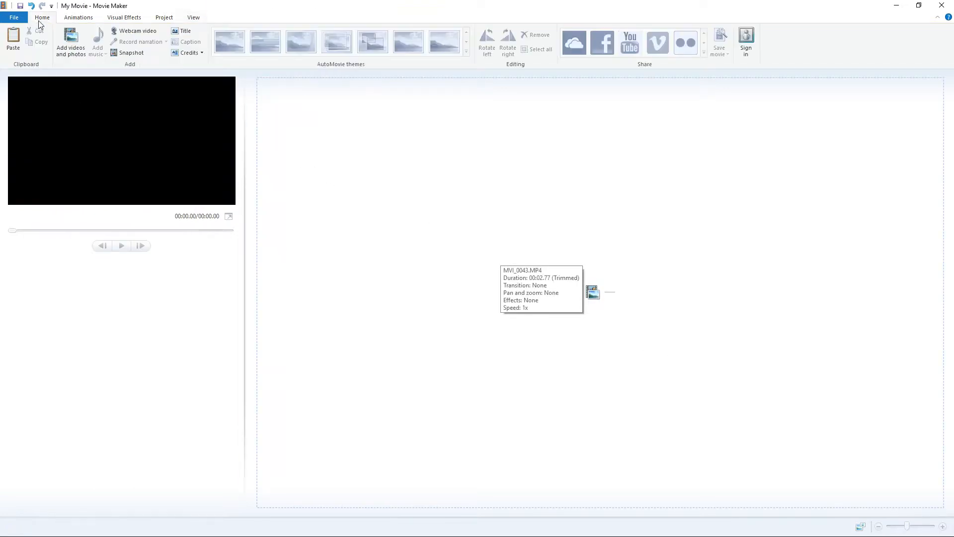
left_click(71, 43)
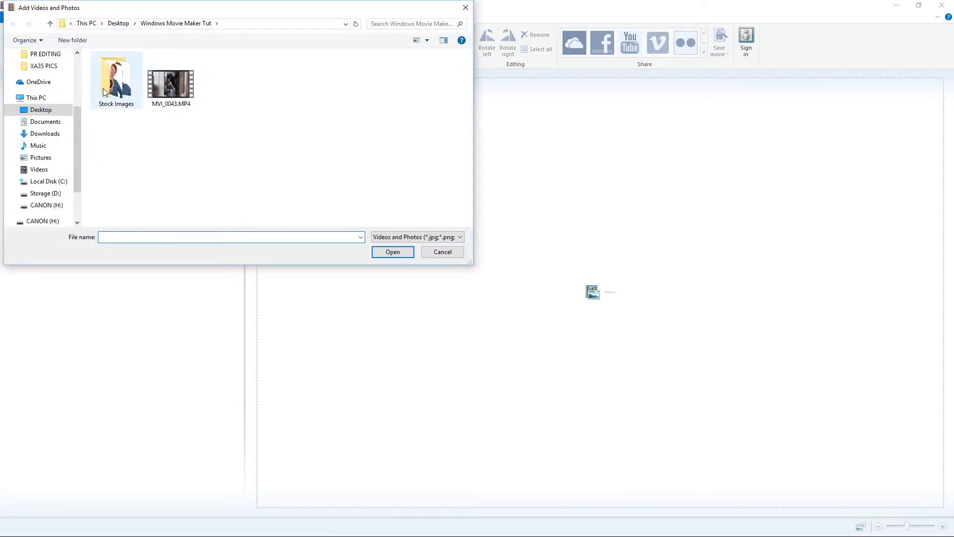
double_click(103, 88)
left_click(101, 103)
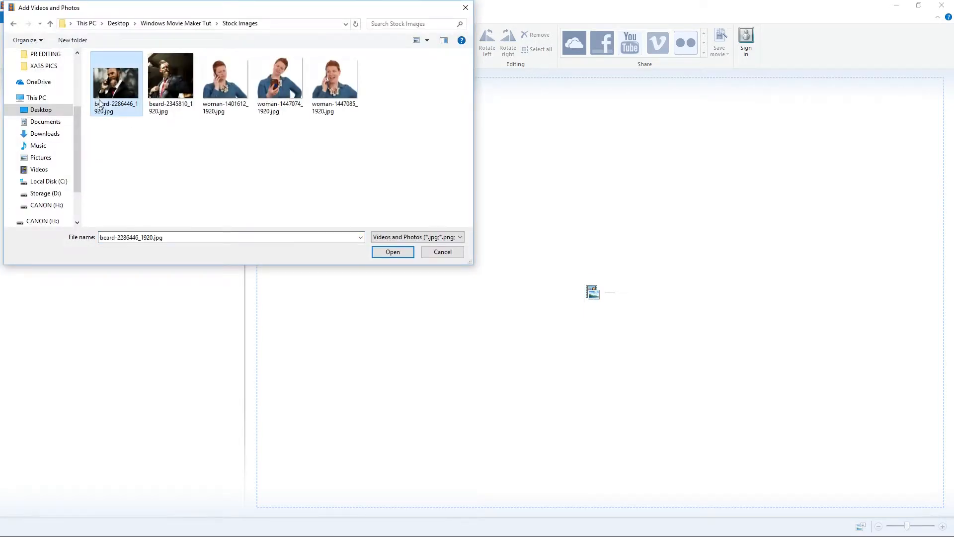
left_click(335, 93, "shift")
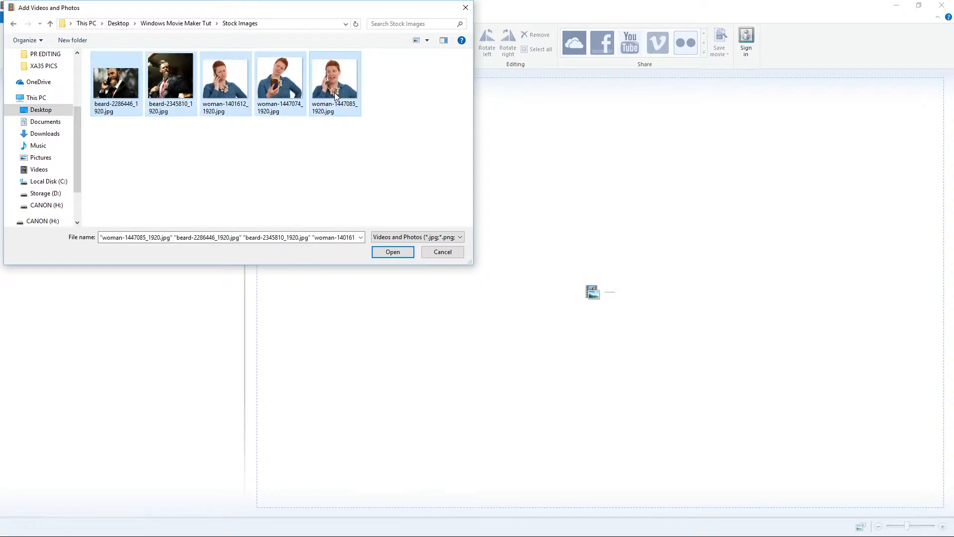
left_click(394, 253)
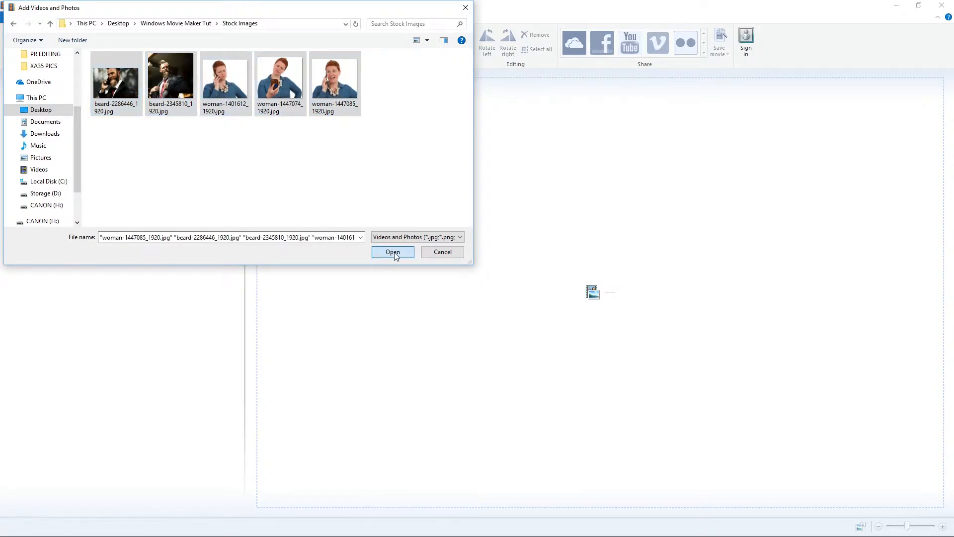
Set the first image's duration to 30 seconds and scrub through it in the preview
left_click(299, 100)
left_click(219, 20)
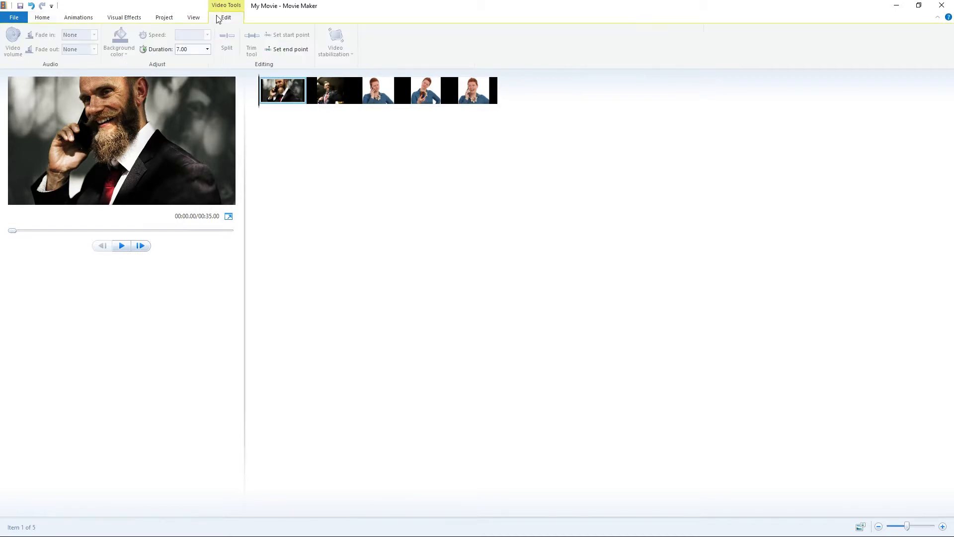
left_click(207, 50)
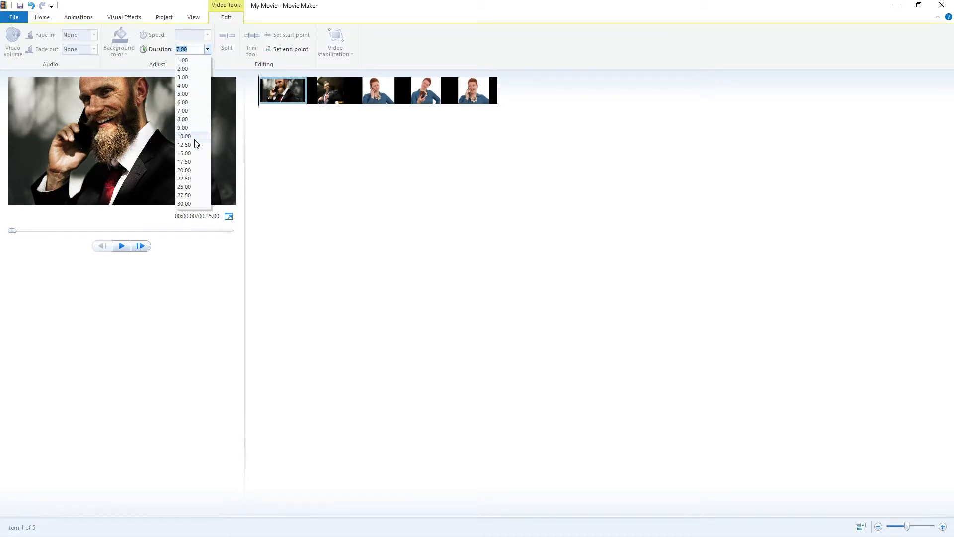
left_click(198, 203)
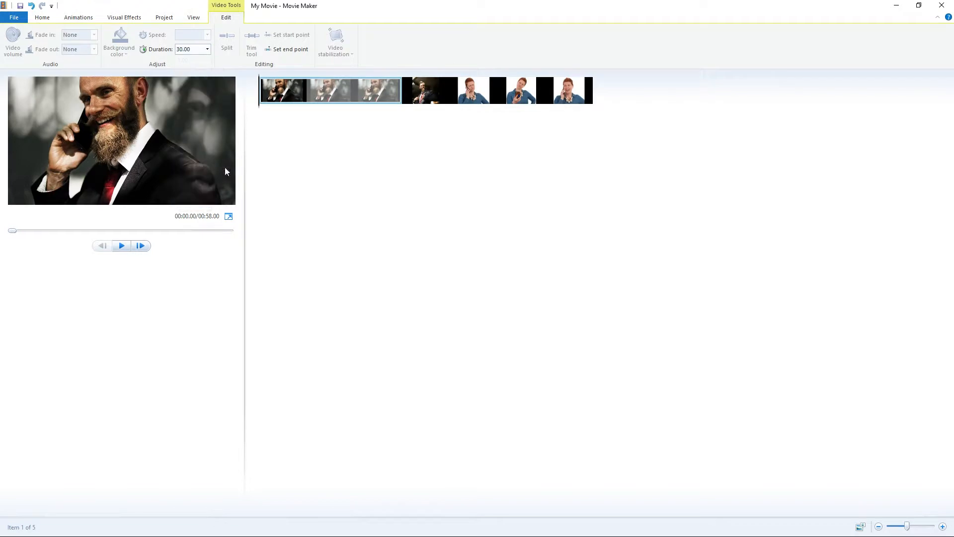
left_click_drag(260, 101, 321, 132)
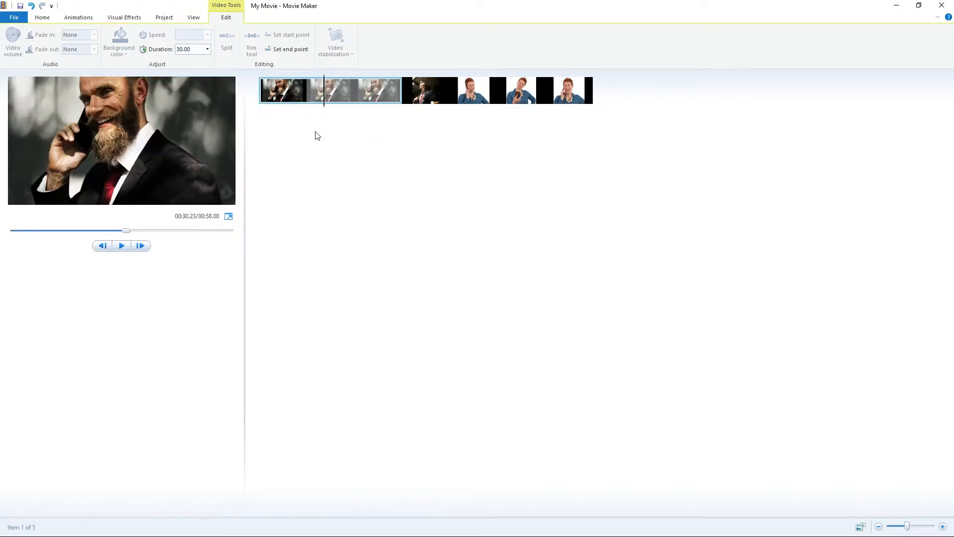
Shorten the first image's duration to 3 seconds and return the playhead to the start
left_click(207, 49)
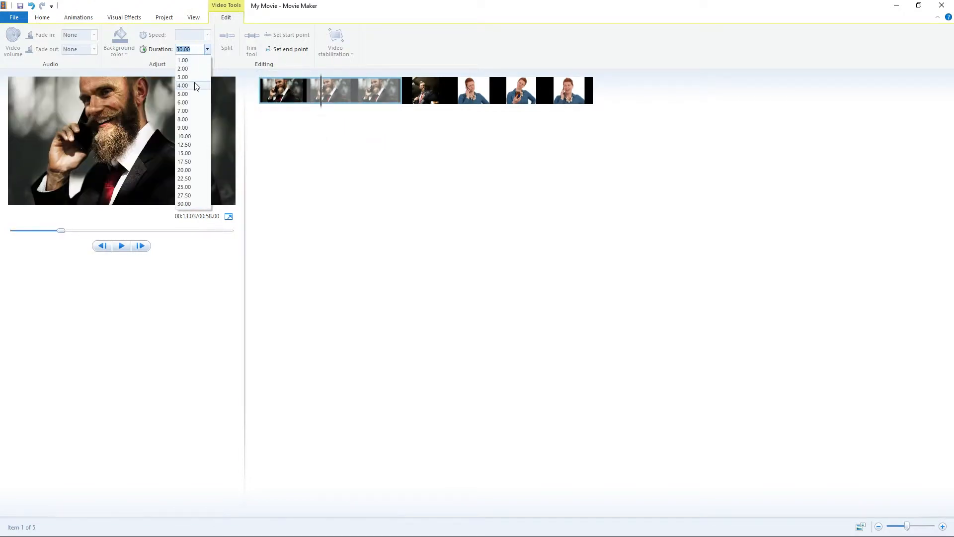
left_click(192, 78)
left_click(258, 106)
Try two black-and-white visual effects on the second image
left_click(125, 20)
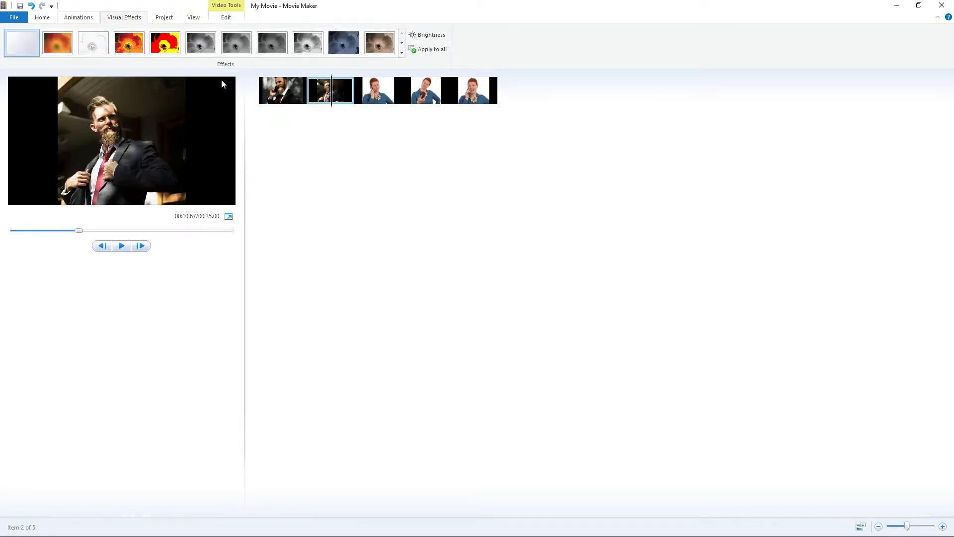
left_click(213, 50)
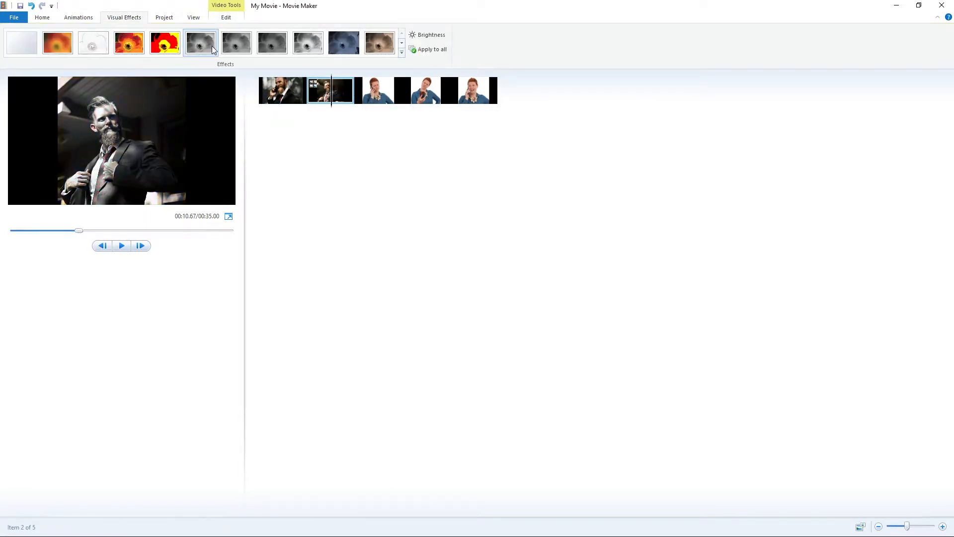
left_click(246, 52)
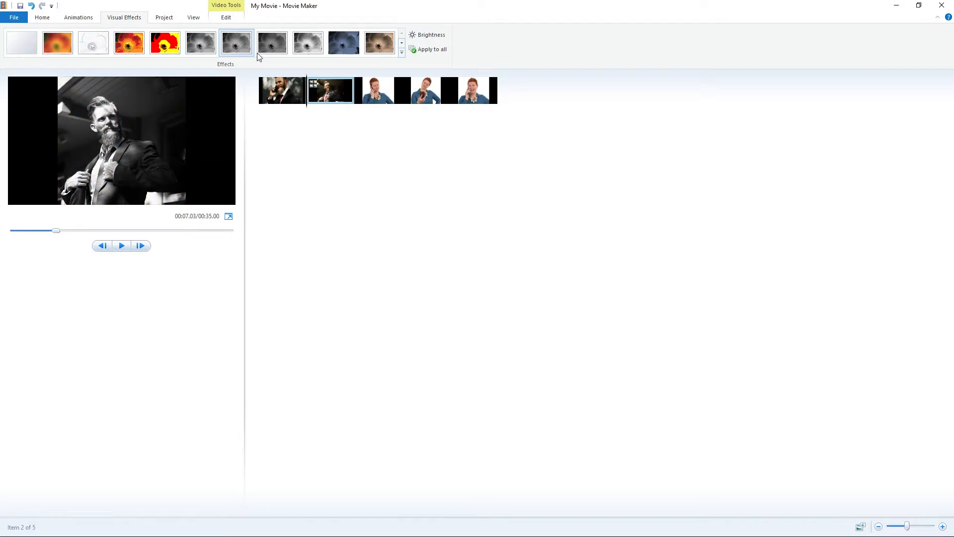
Apply the Spin 360° effect to the second image and play it back
left_click(402, 52)
scroll(142, 44, "down", 3)
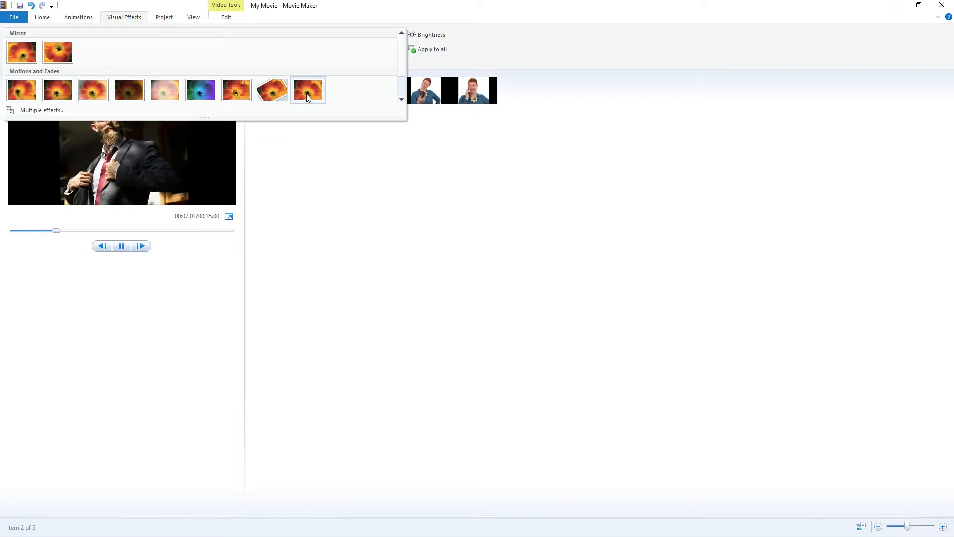
left_click(272, 92)
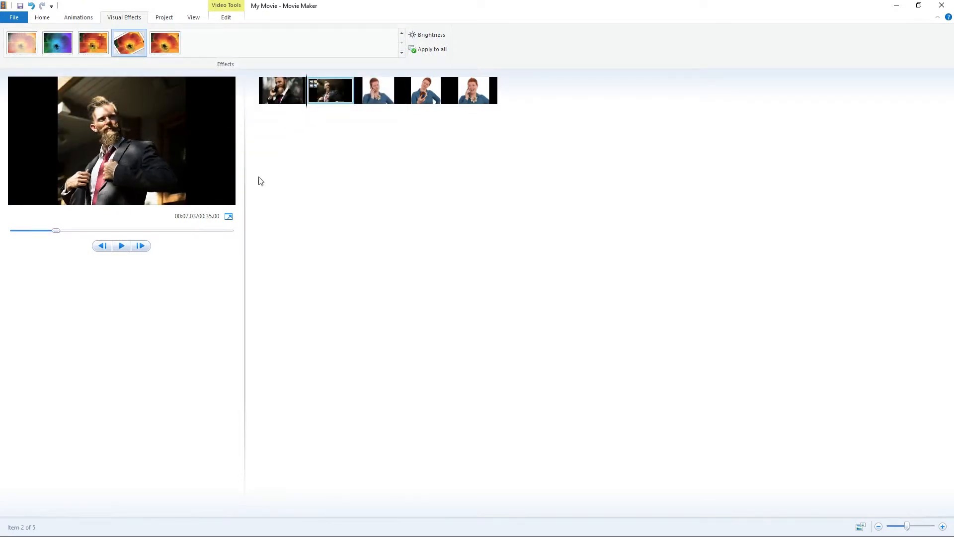
left_click(122, 246)
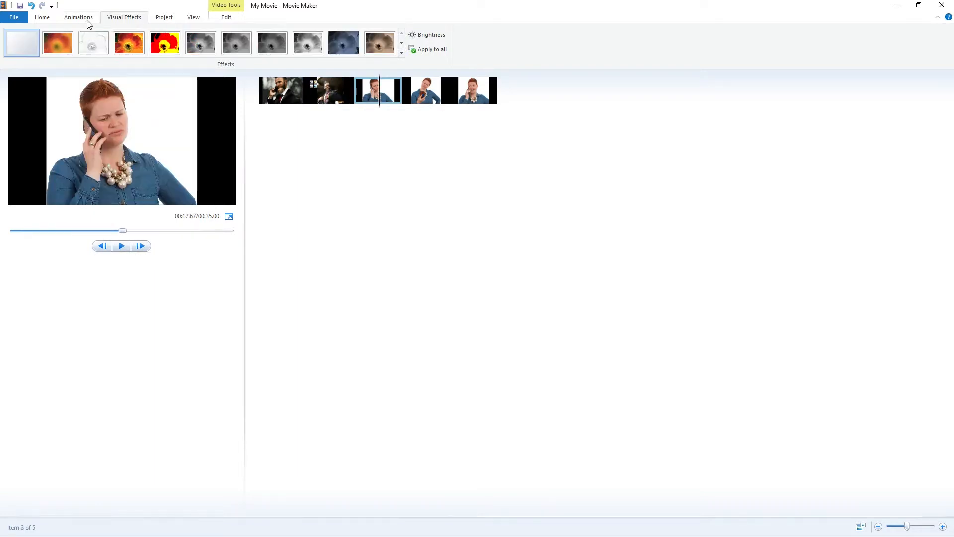
Apply the horizontal-bars dissolve transition to the third image and play through it from the second image
left_click(78, 17)
left_click(130, 45)
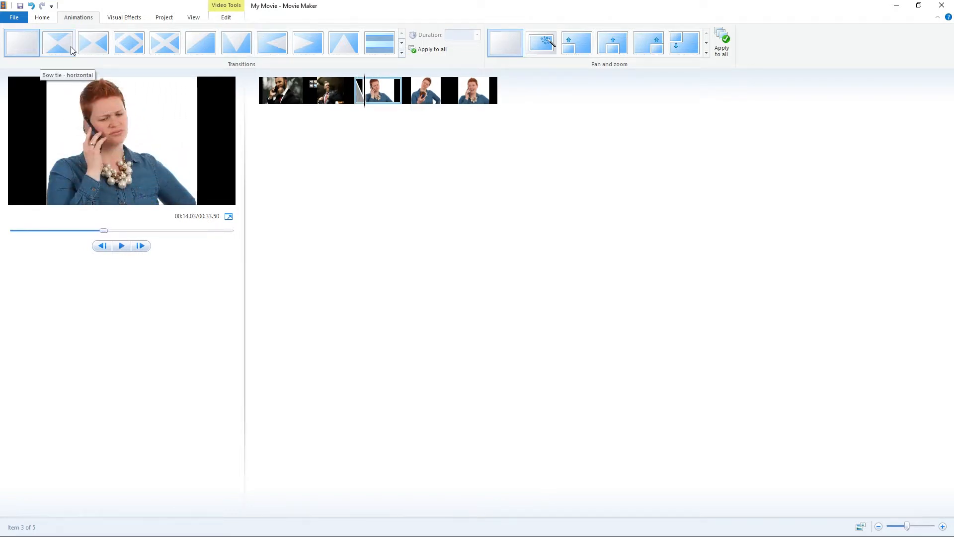
left_click(385, 45)
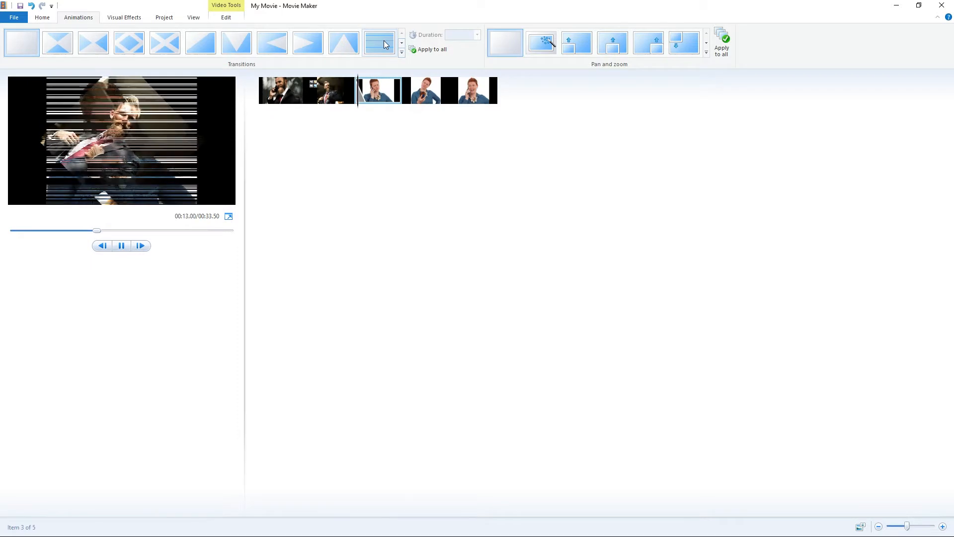
left_click(360, 99)
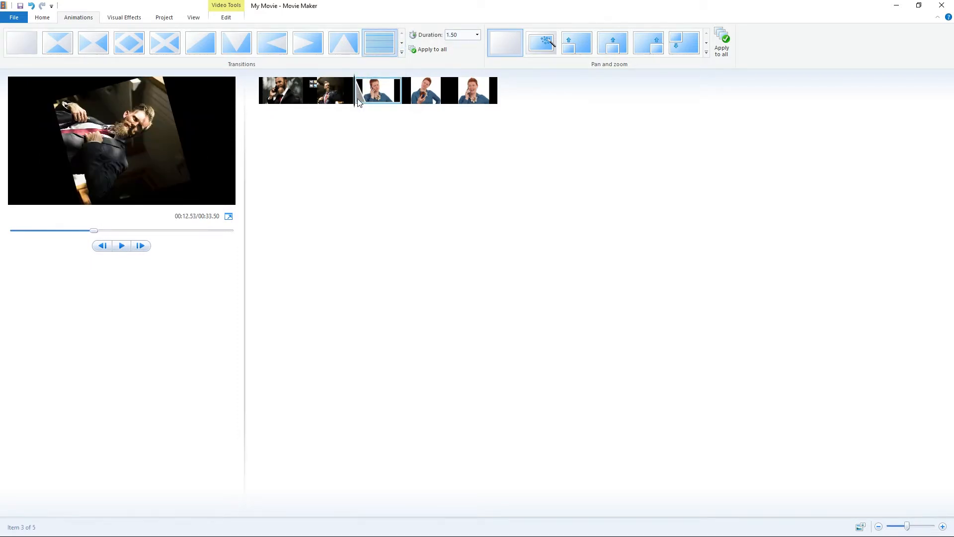
mouse_move(356, 101)
left_mouse_down()
mouse_move(324, 106)
mouse_move(350, 108)
left_mouse_up()
key("space")
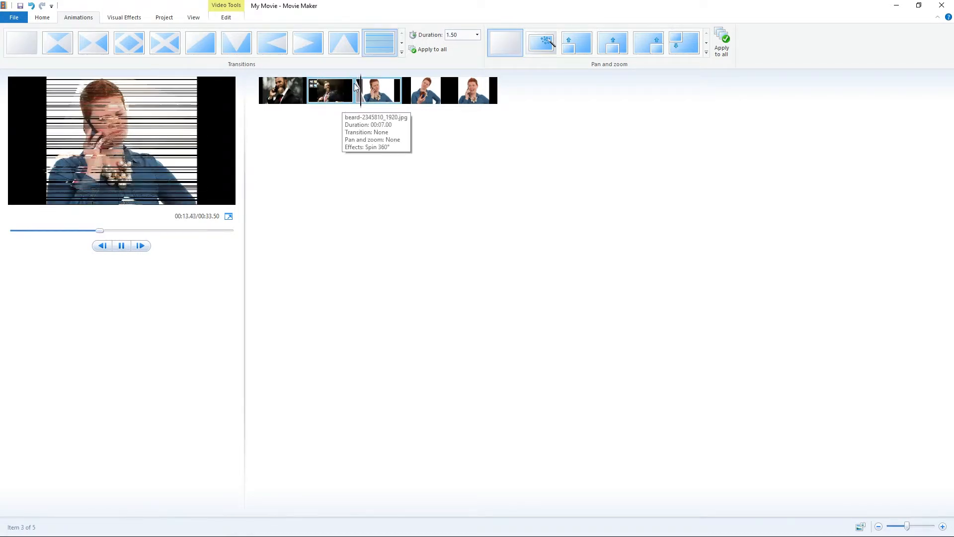
Browse the full set of transitions and remove the transition from the third image
left_click(401, 52)
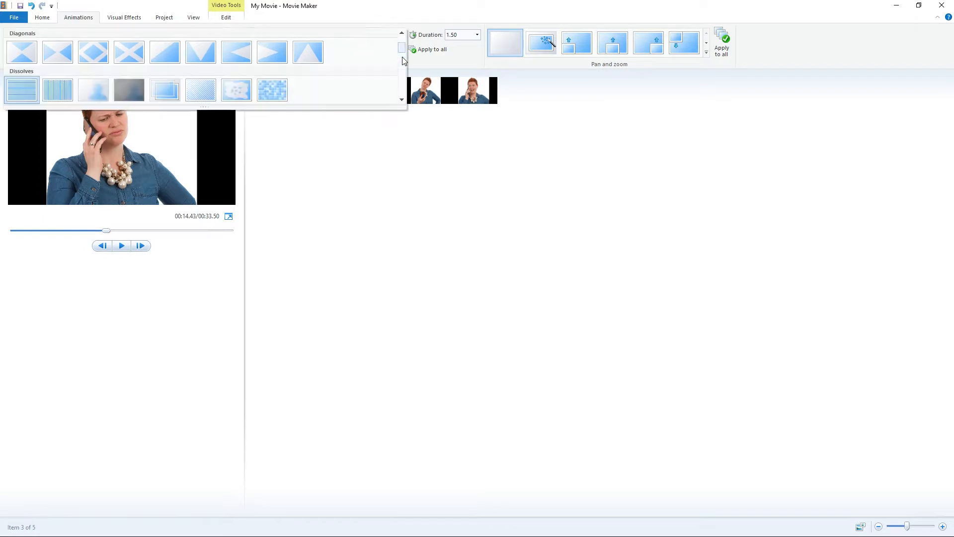
scroll(262, 65, "down", 8)
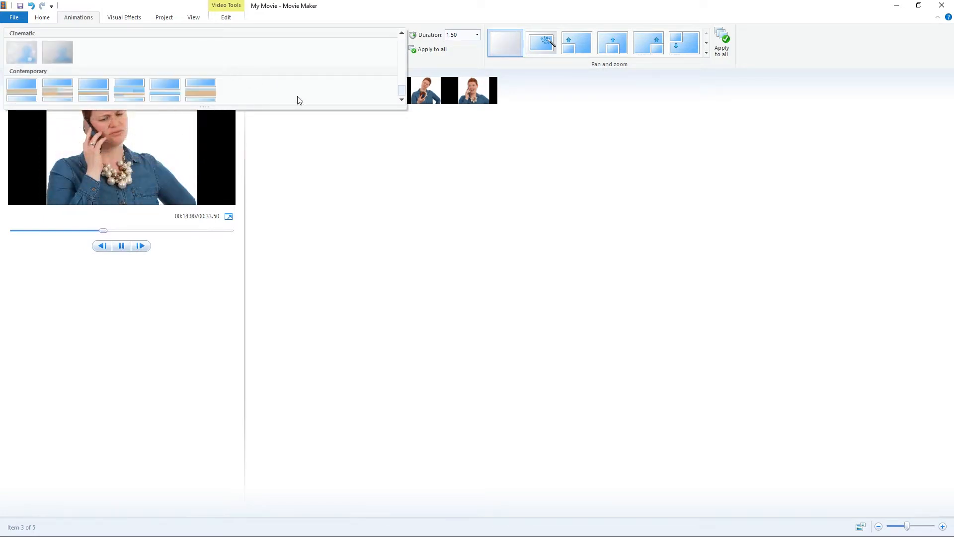
left_click(417, 104)
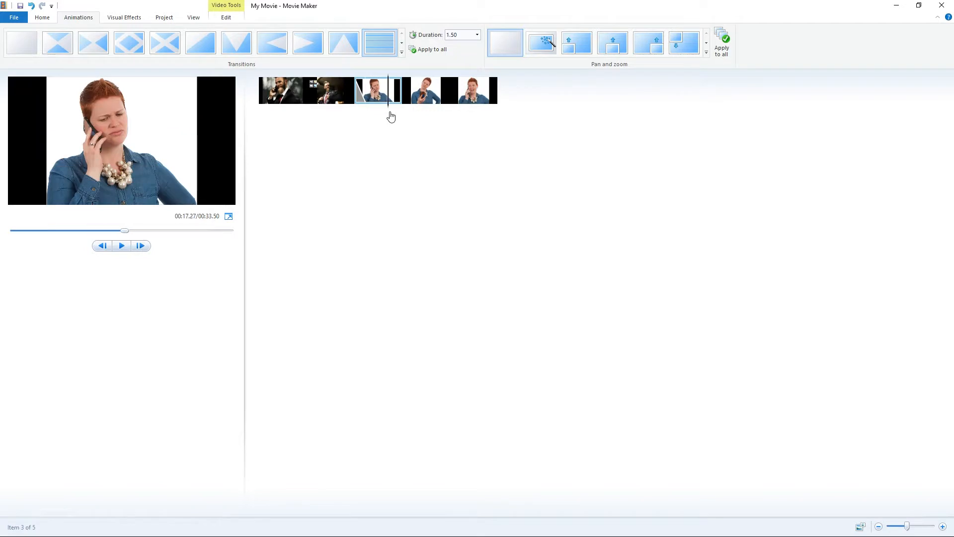
left_click(22, 42)
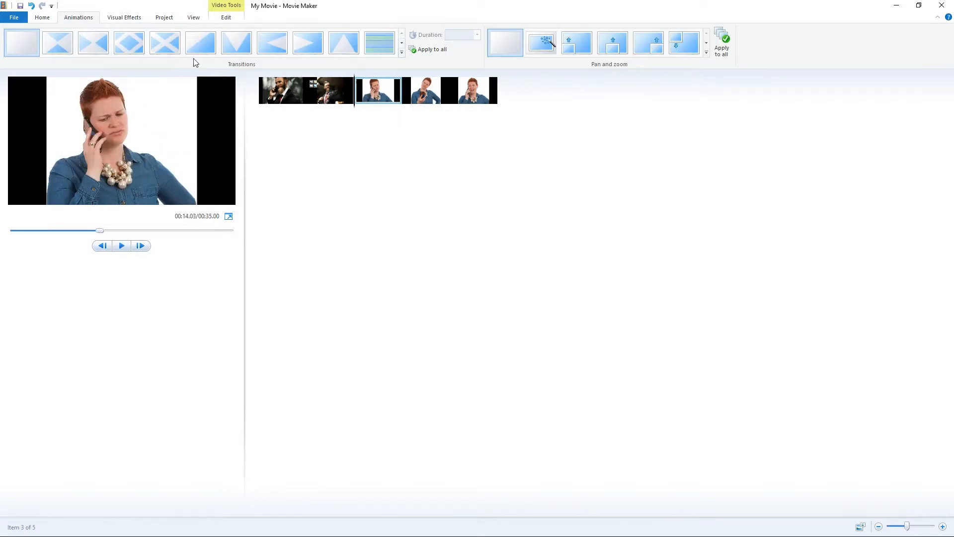
Reapply the horizontal-bars dissolve transition to the third image and select the second image
left_click(379, 42)
left_click(348, 97)
scroll(401, 38, "down", 1)
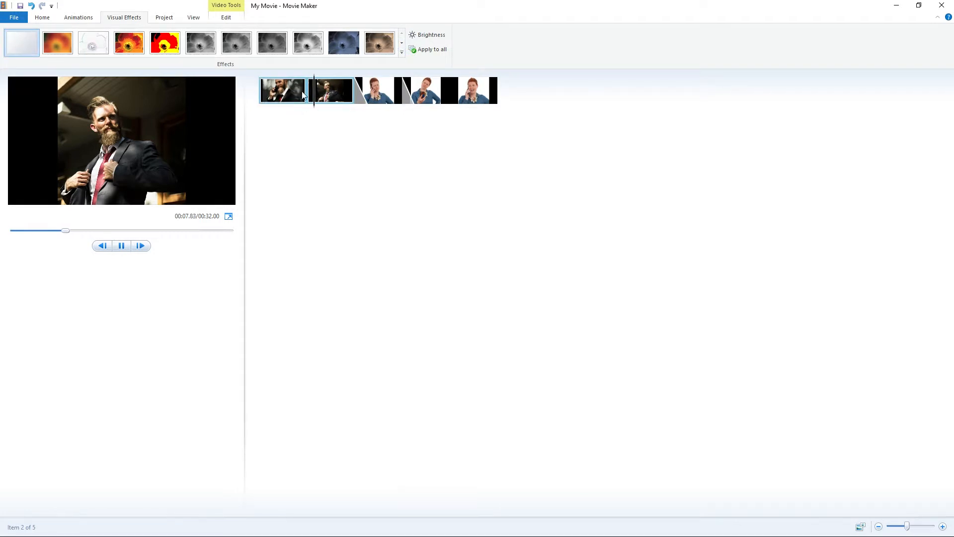
Preview the cut between the first two images and the start of the transition into the third image
key("space")
left_click_drag(327, 103, 313, 105)
left_click(356, 102)
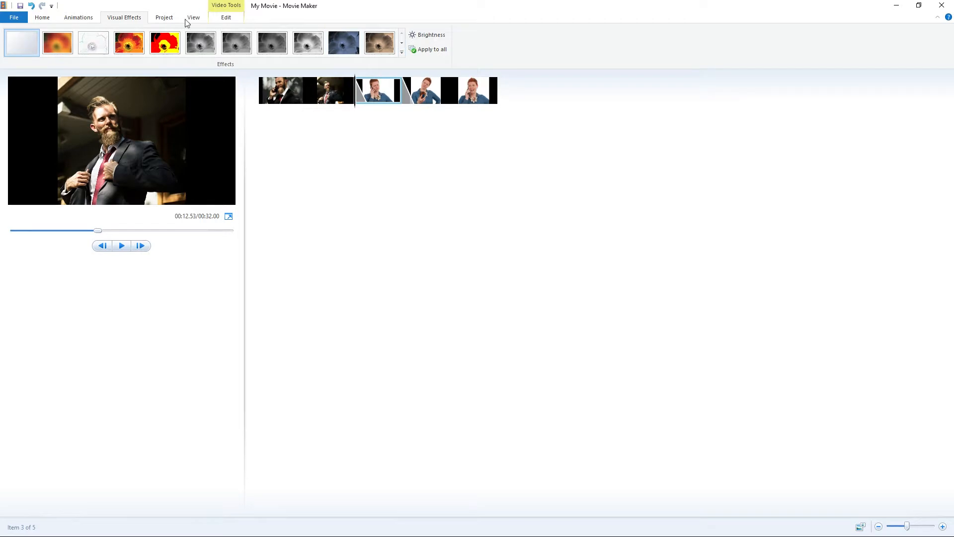
left_click(85, 18)
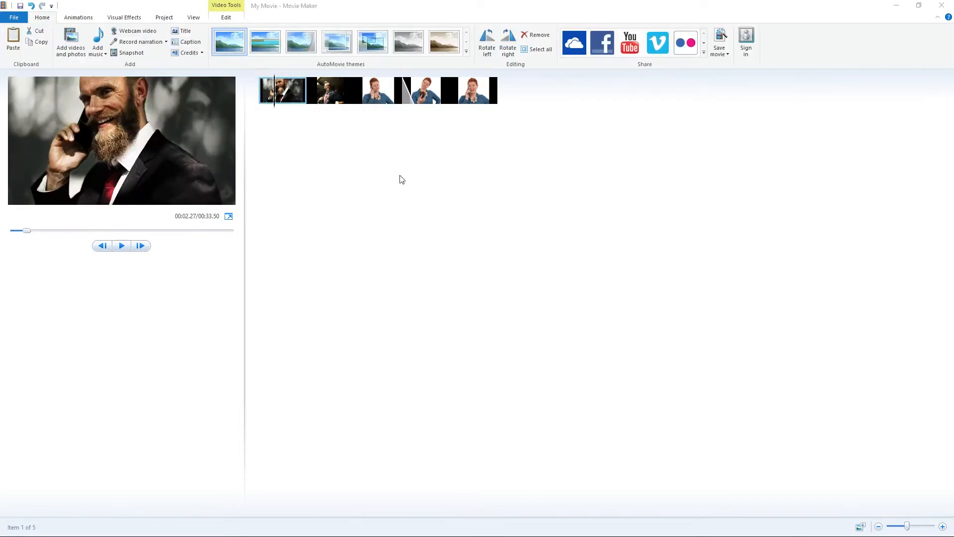
left_click(181, 31)
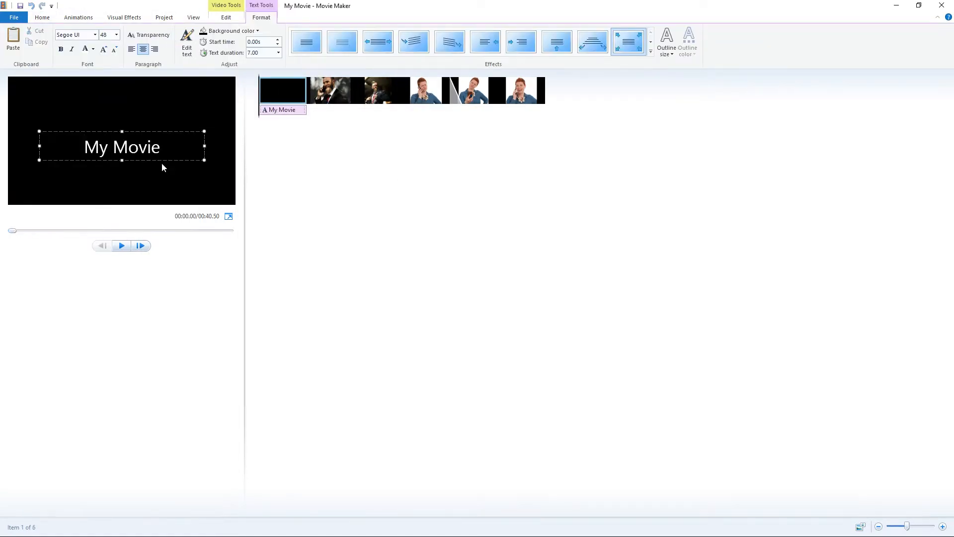
left_click_drag(160, 147, 87, 144)
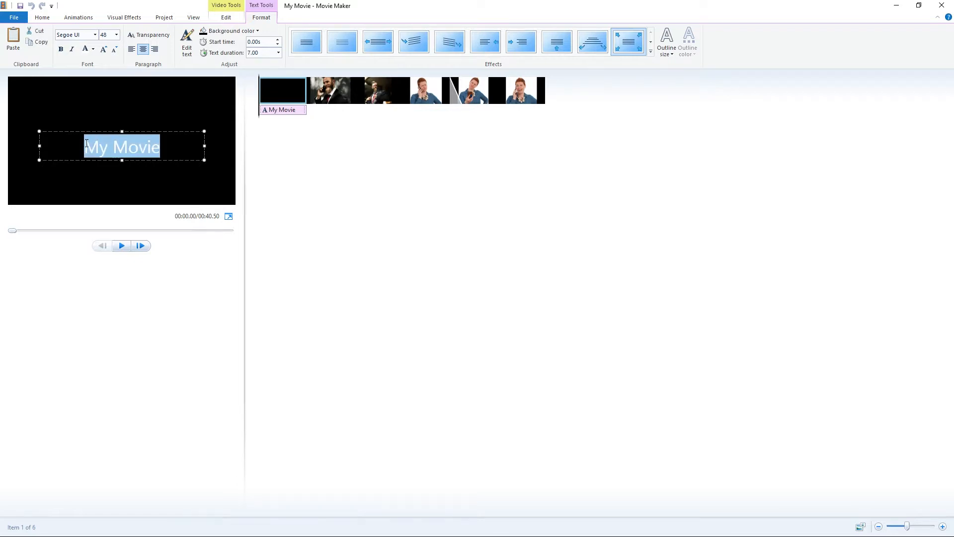
left_click(321, 187)
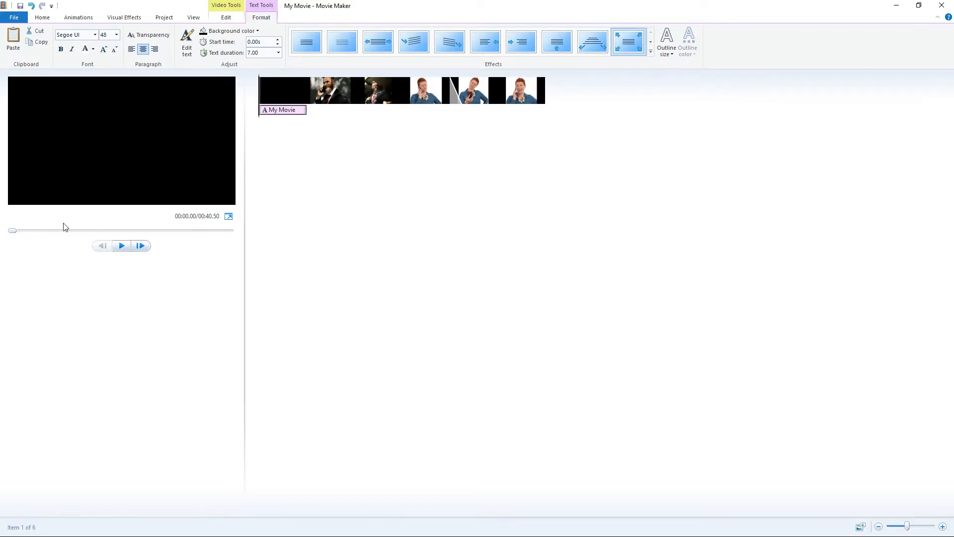
key("ctrl+z")
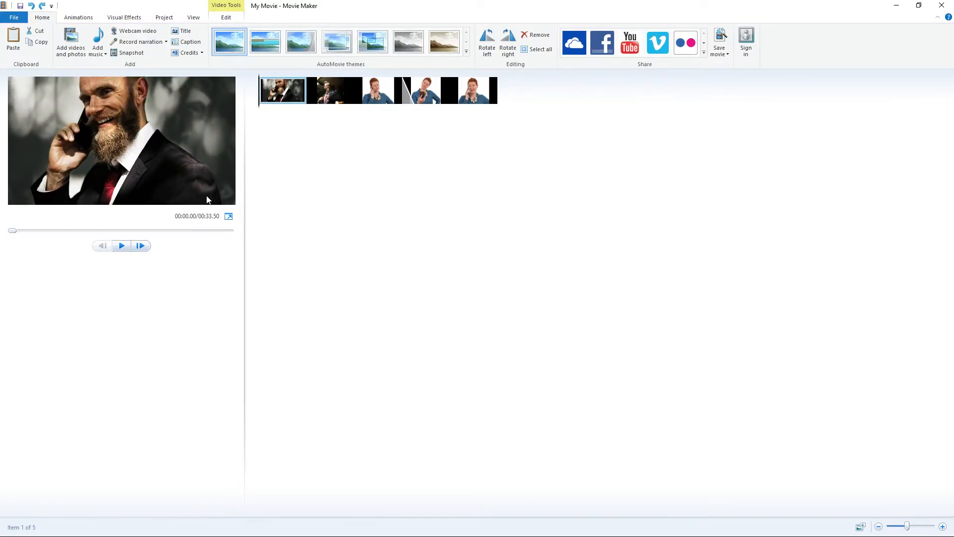
Add a title card before the first image
left_click(181, 30)
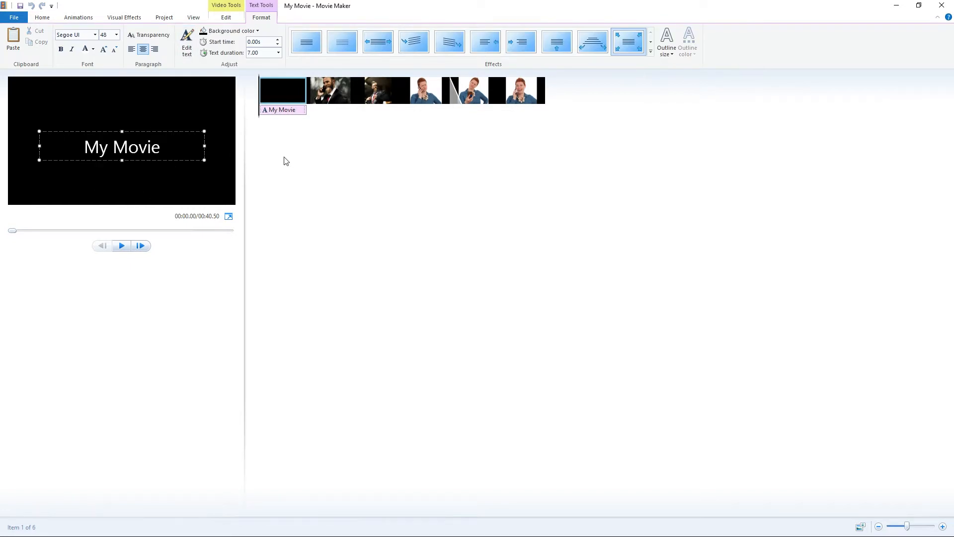
Undo the title card, add a "Hey" caption to the first image and move it beside the man's face
key("ctrl+z")
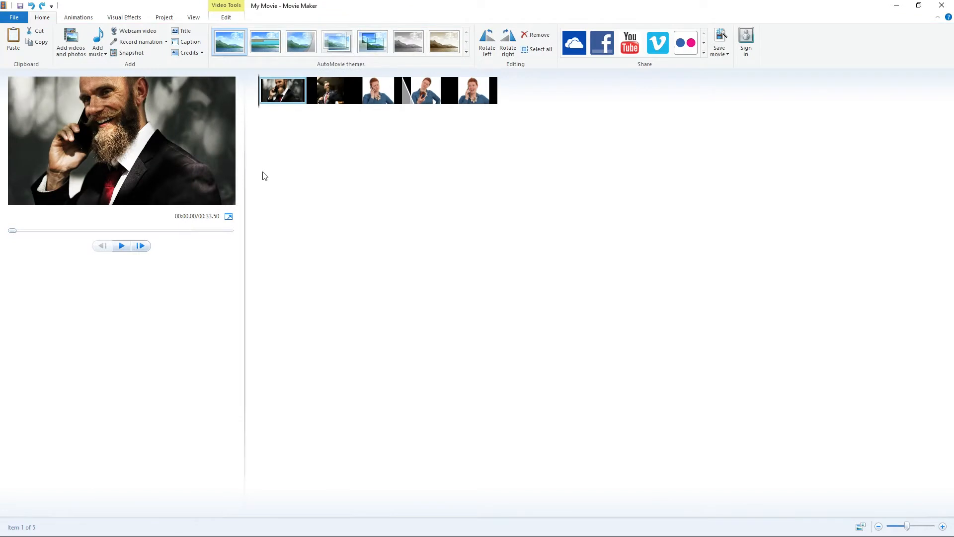
left_click(188, 42)
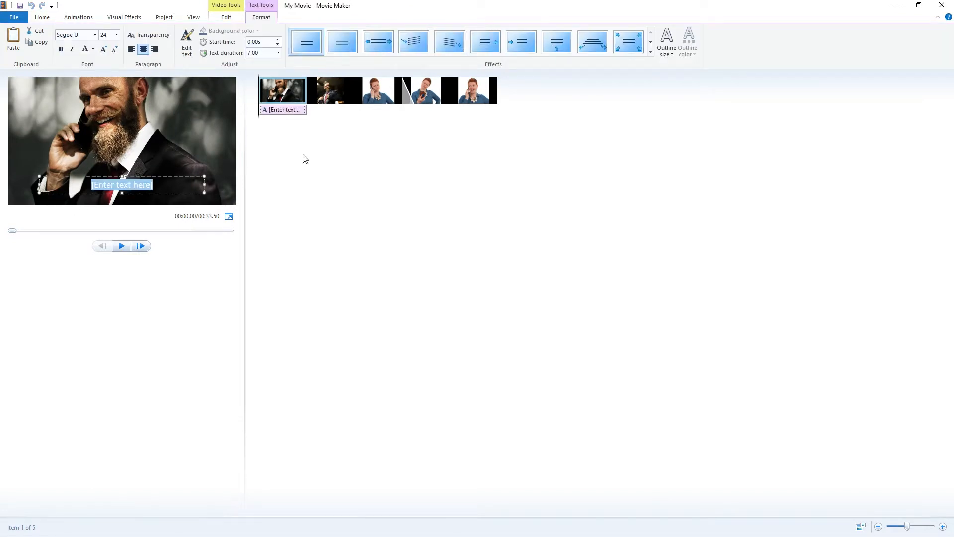
type("a")
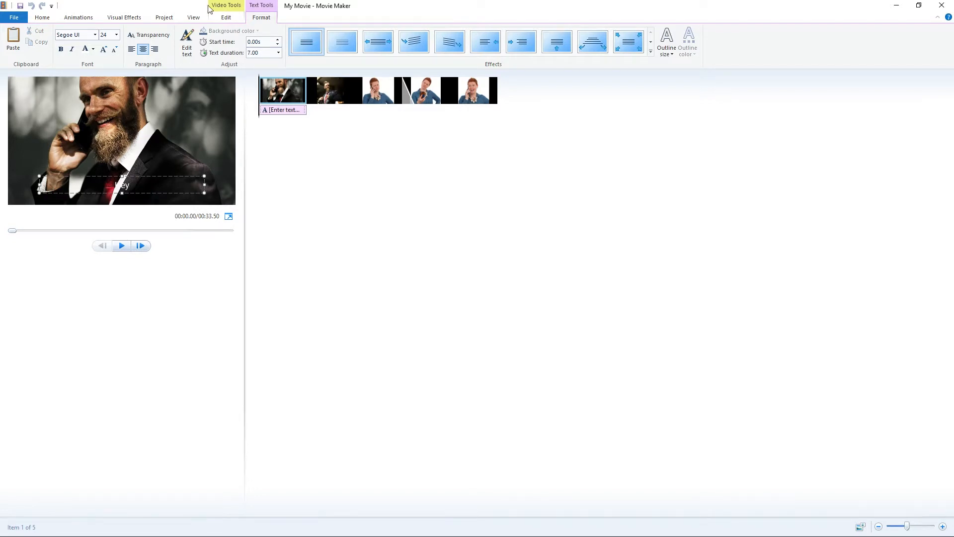
left_click_drag(126, 193, 180, 112)
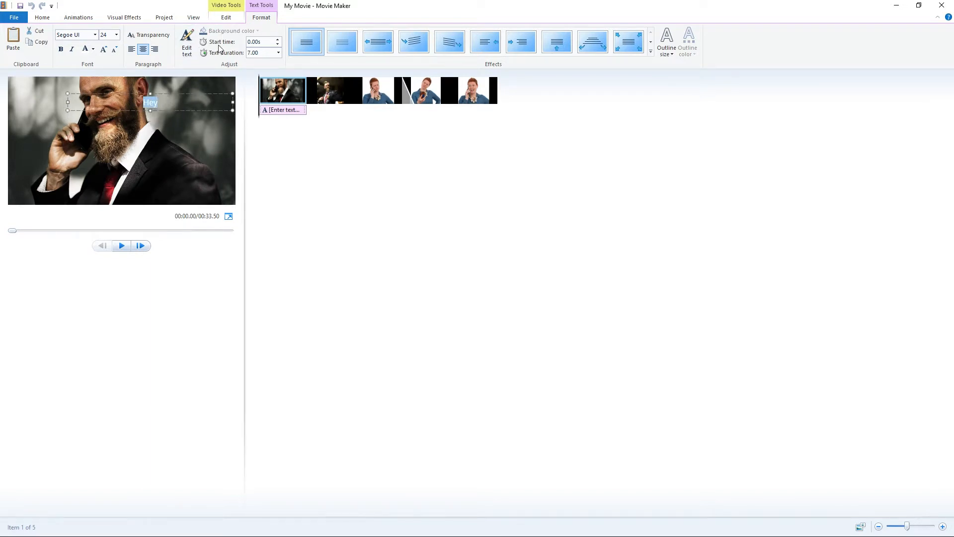
Give the "Hey" caption a medium text outline
left_click(222, 25)
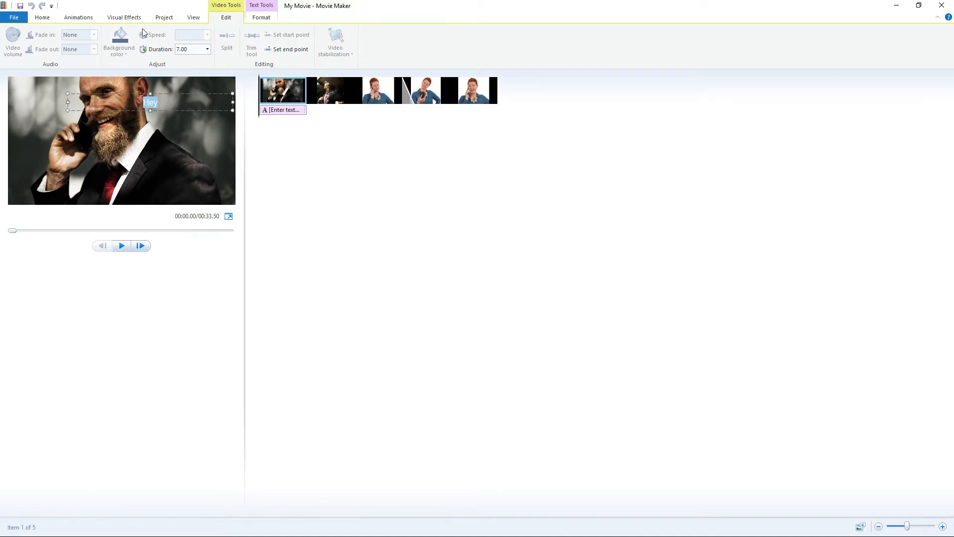
left_click(259, 18)
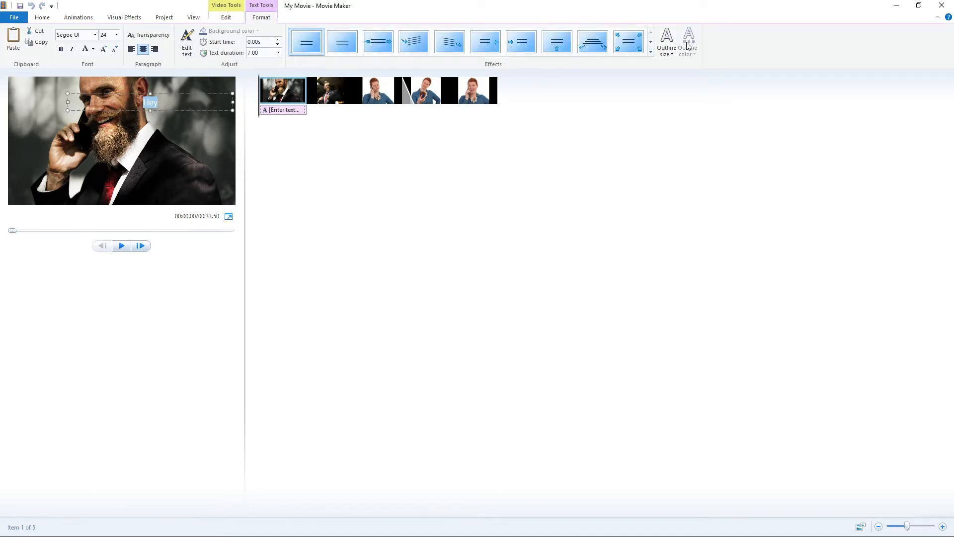
left_click(667, 44)
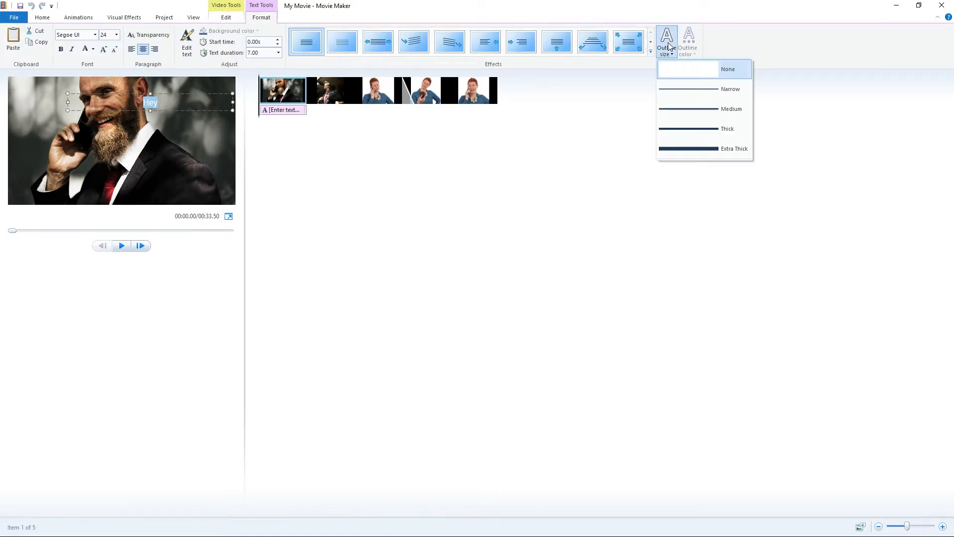
left_click(690, 108)
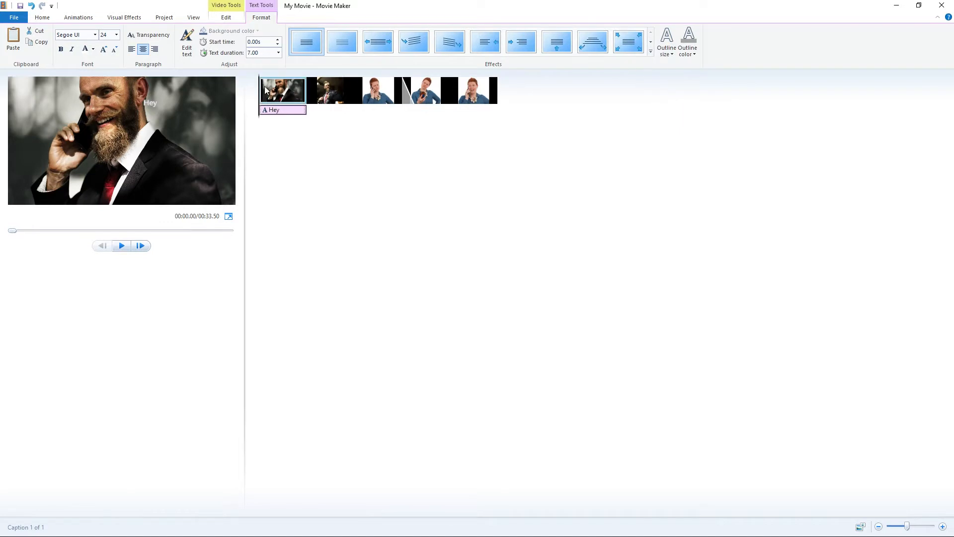
Enlarge the "Hey" caption to font size 48 and stretch its text box toward the image's right edge
double_click(149, 103)
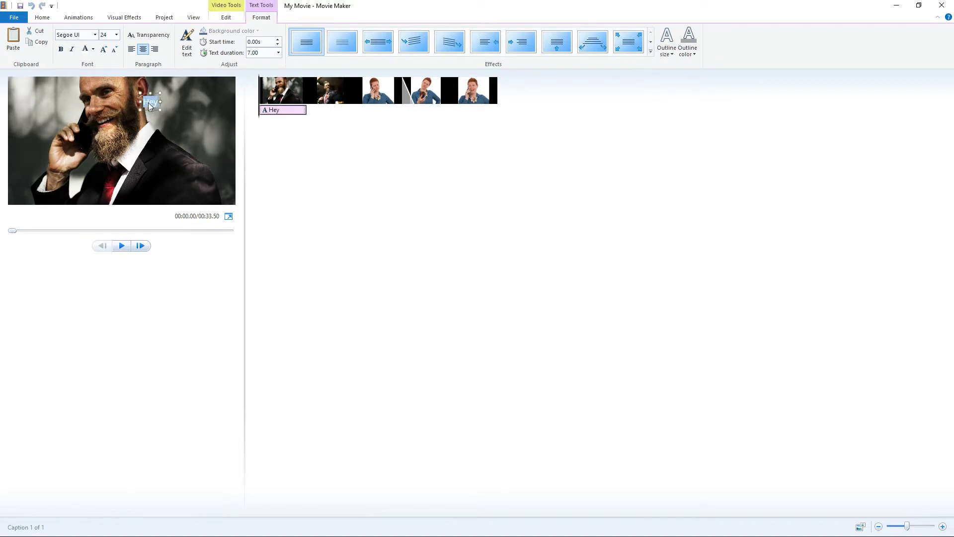
left_click(104, 52)
left_click(103, 51)
left_click(104, 52)
left_click(103, 51)
left_click_drag(160, 130, 229, 141)
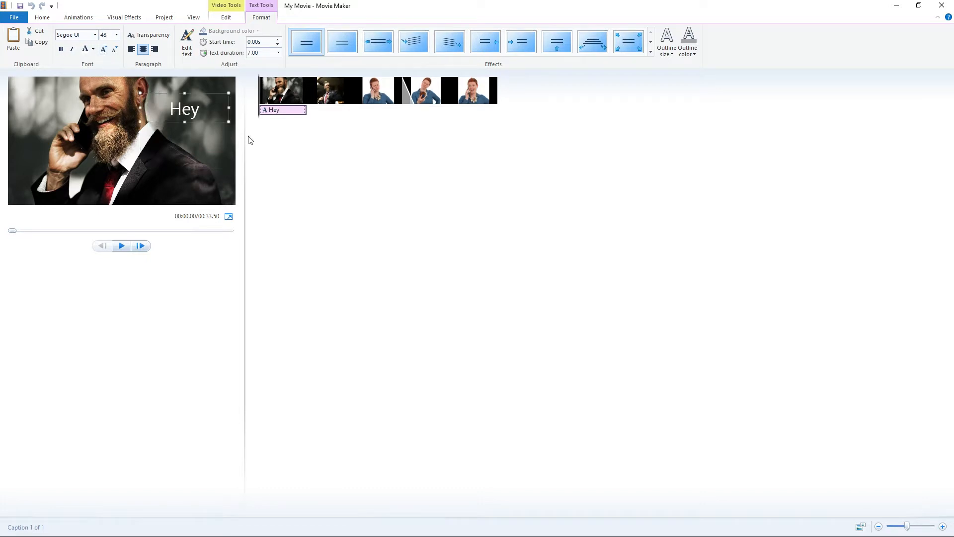
Try a dark blue outline on the "Hey" caption, change the outline color to black and reopen the text for editing
left_click(688, 49)
left_click(750, 125)
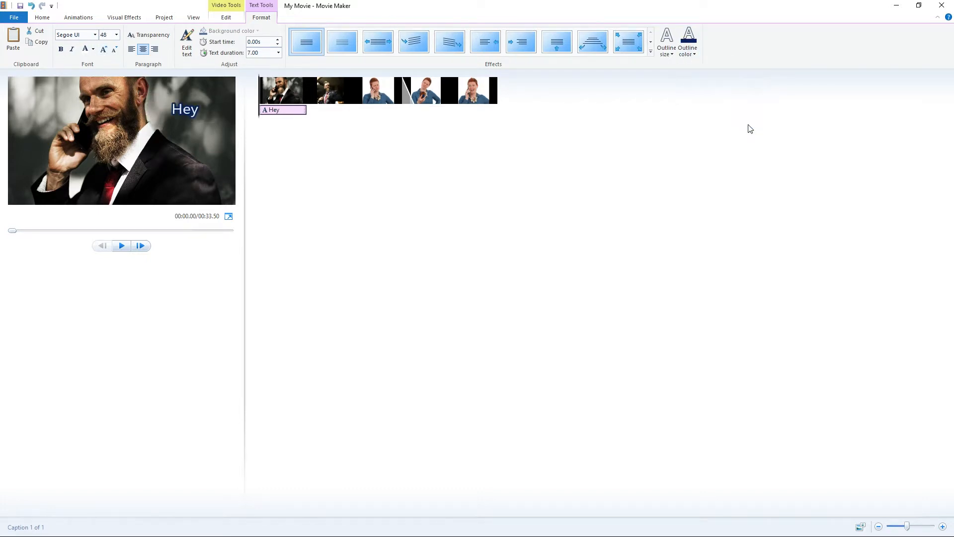
left_click(694, 54)
left_click(691, 73)
left_click(186, 47)
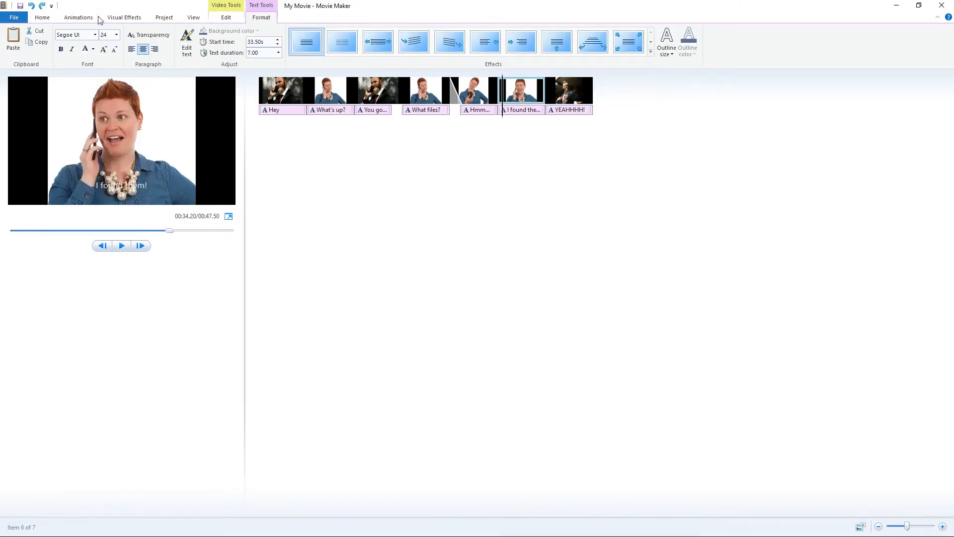
Add Sunday Dub.mp3 from the desktop folder Windows Movie Maker Tut as background music
left_click(41, 17)
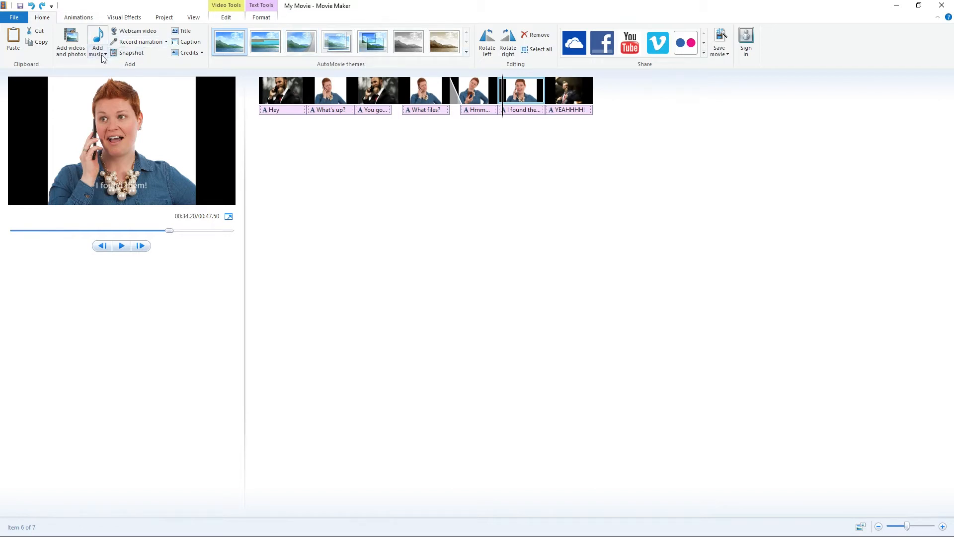
left_click(98, 43)
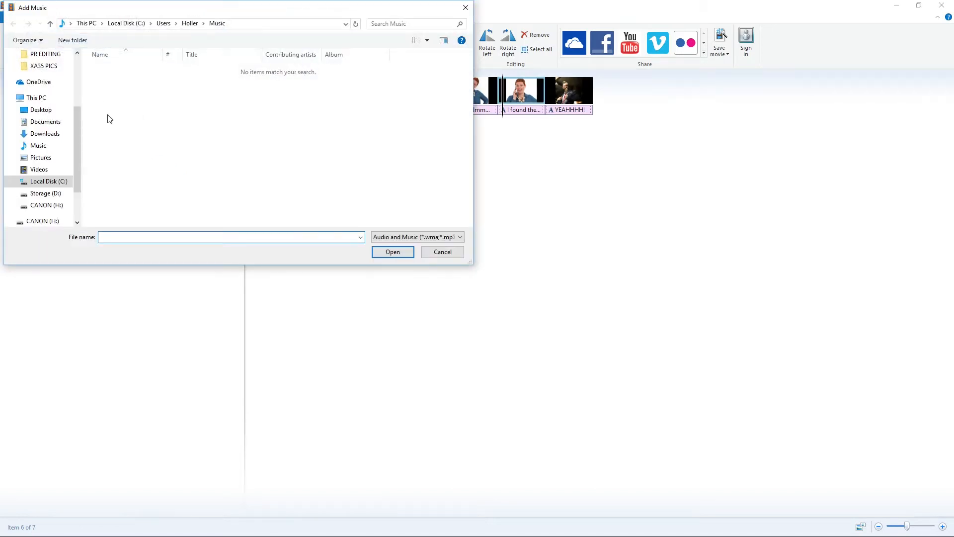
scroll(35, 149, "up", 4)
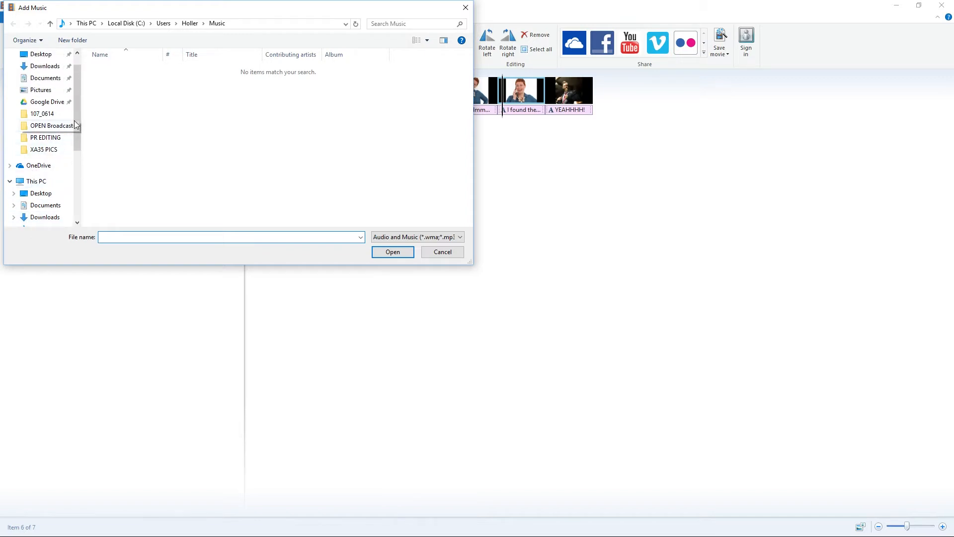
scroll(75, 124, "up", 1)
left_click(40, 74)
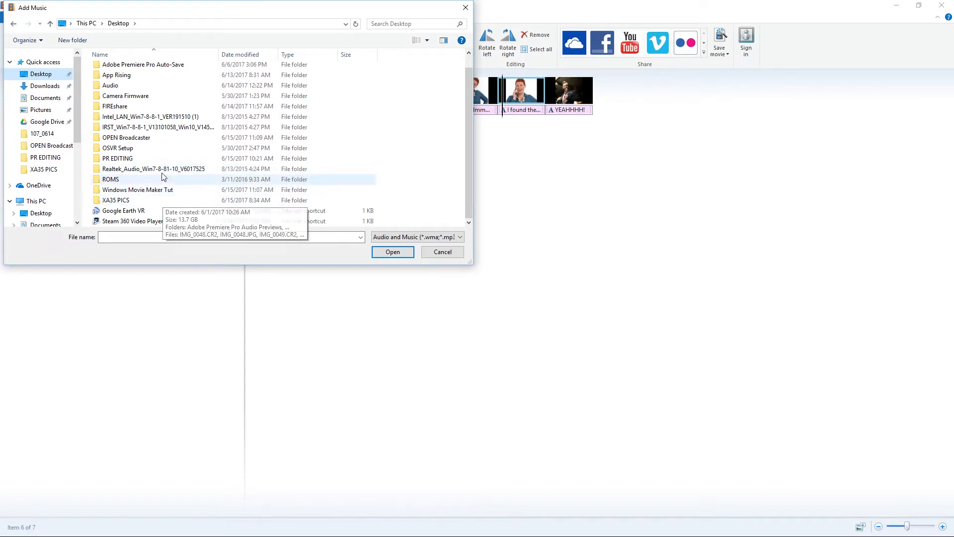
double_click(164, 191)
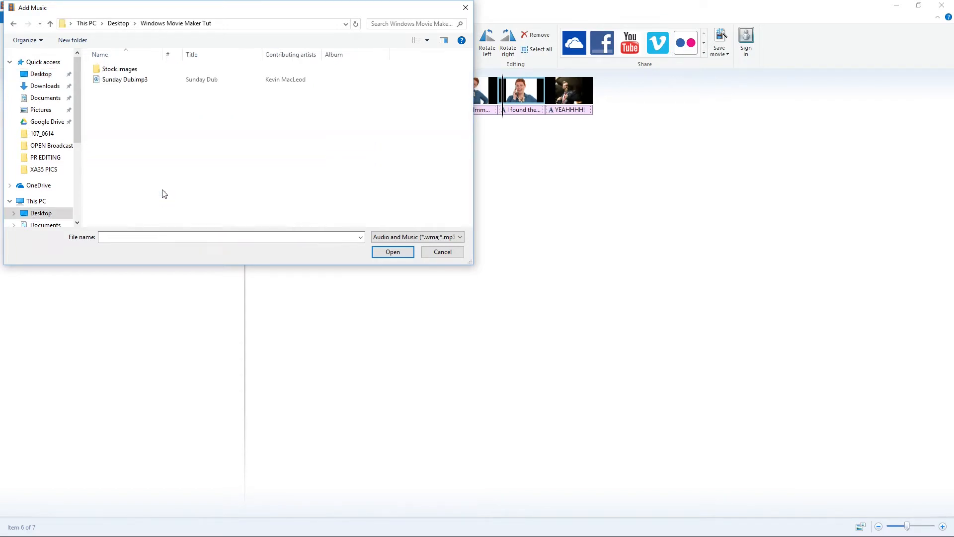
left_click(111, 81)
left_click(393, 252)
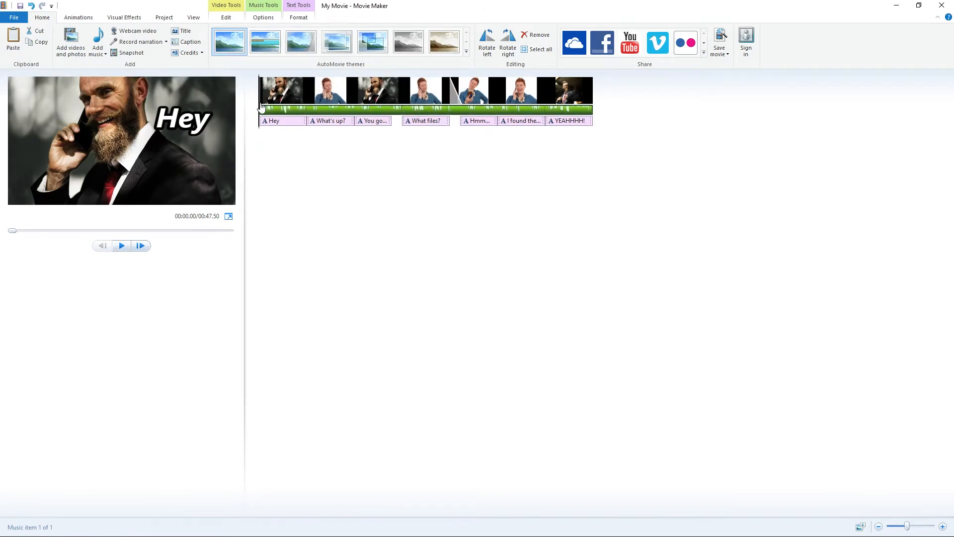
Examine the music track's volume, fade, split, start time, start point and end point options
left_click(85, 18)
left_click(106, 20)
left_click(189, 17)
left_click(220, 20)
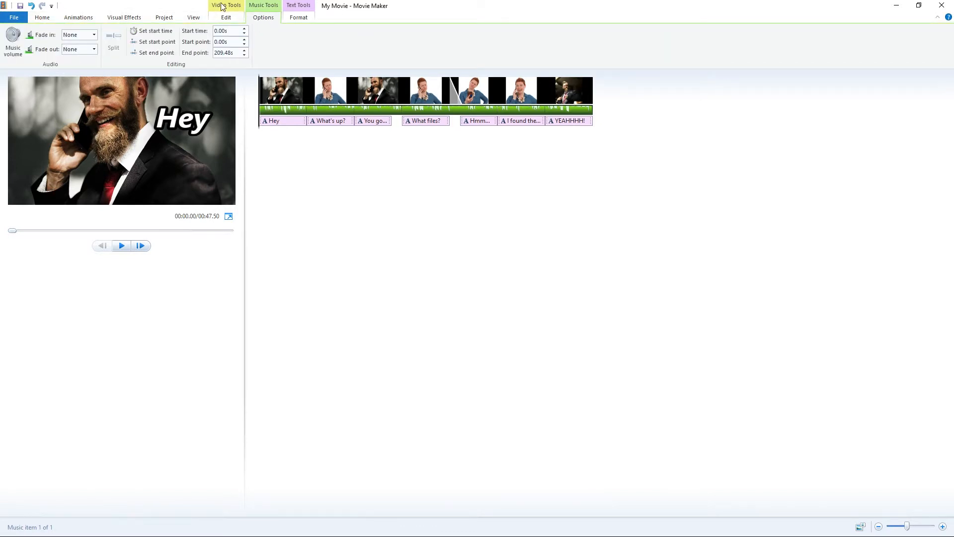
left_click(226, 16)
left_click(264, 18)
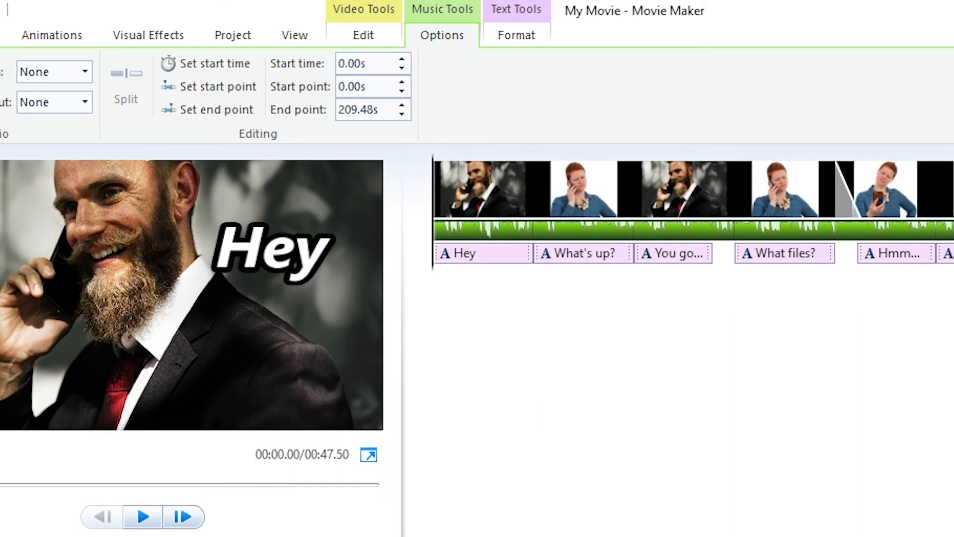
left_click(1, 87)
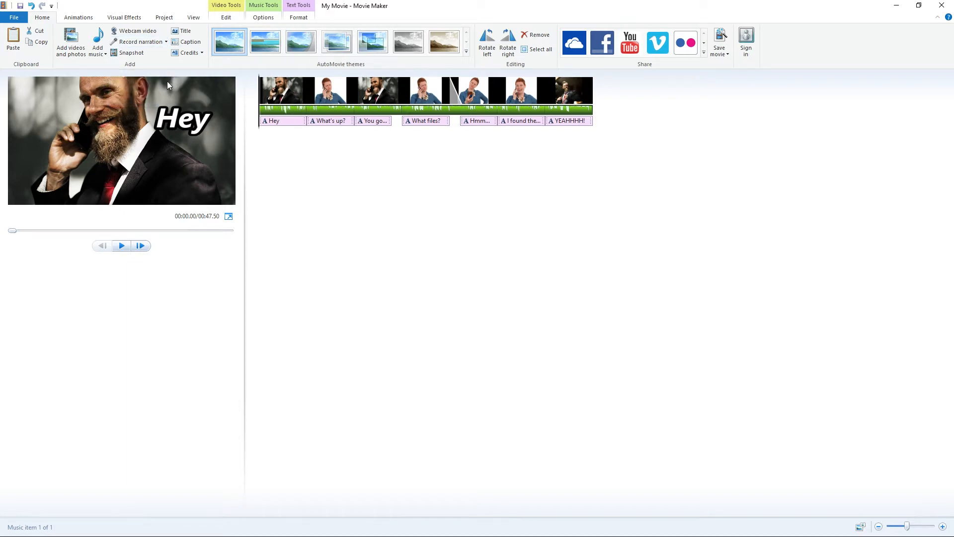
Record a short voice narration from the beginning of the movie
left_click(145, 44)
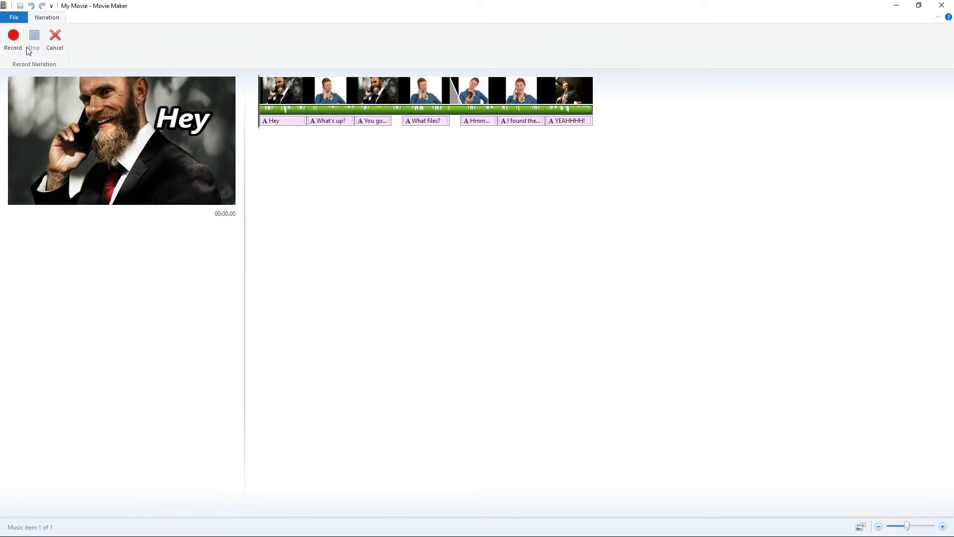
left_click(13, 38)
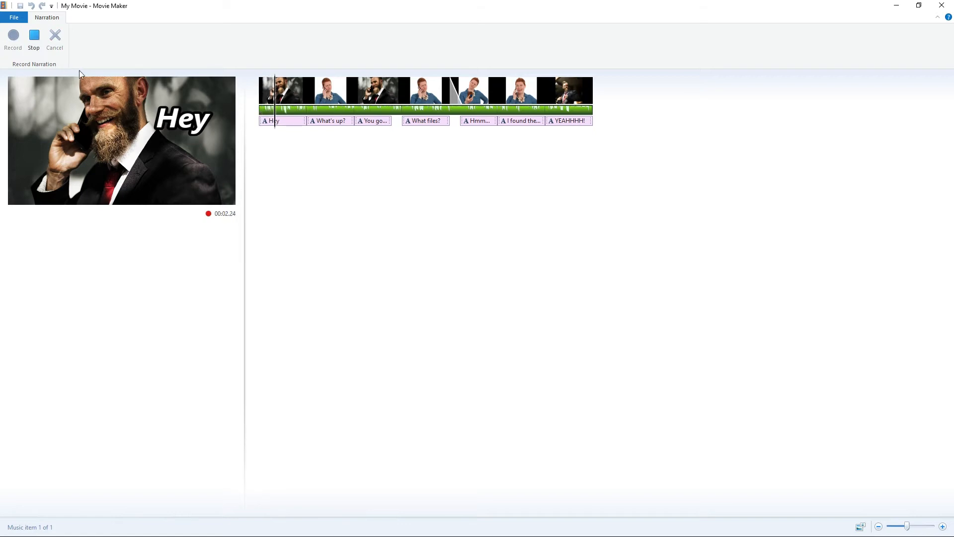
left_click(32, 45)
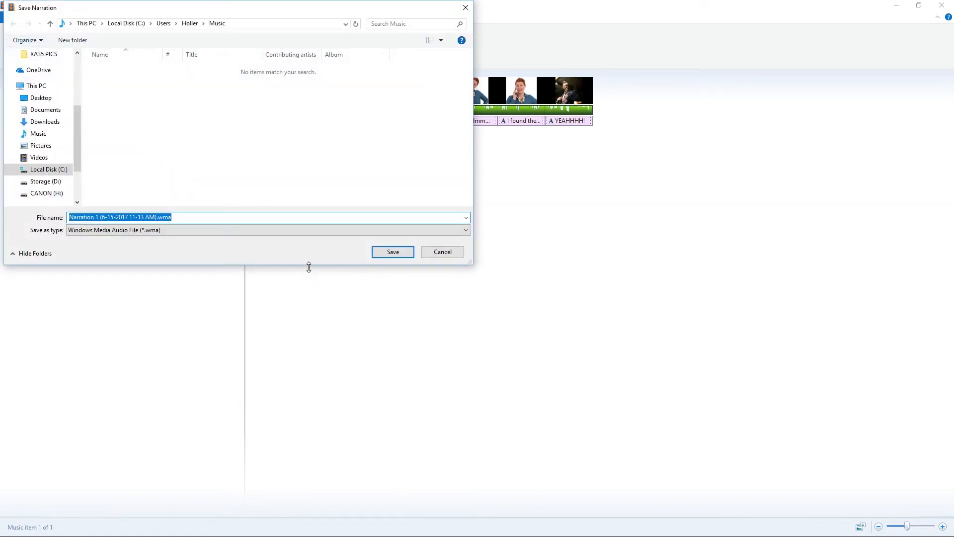
Save the recorded narration as Narration Test in the desktop folder Windows Movie Maker Tut
left_click(43, 98)
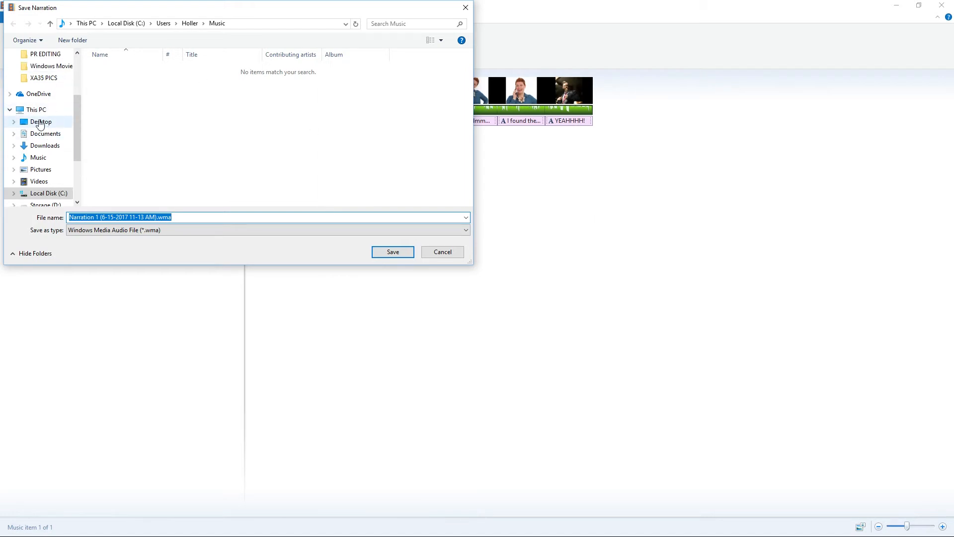
scroll(126, 185, "down", 1)
double_click(130, 170)
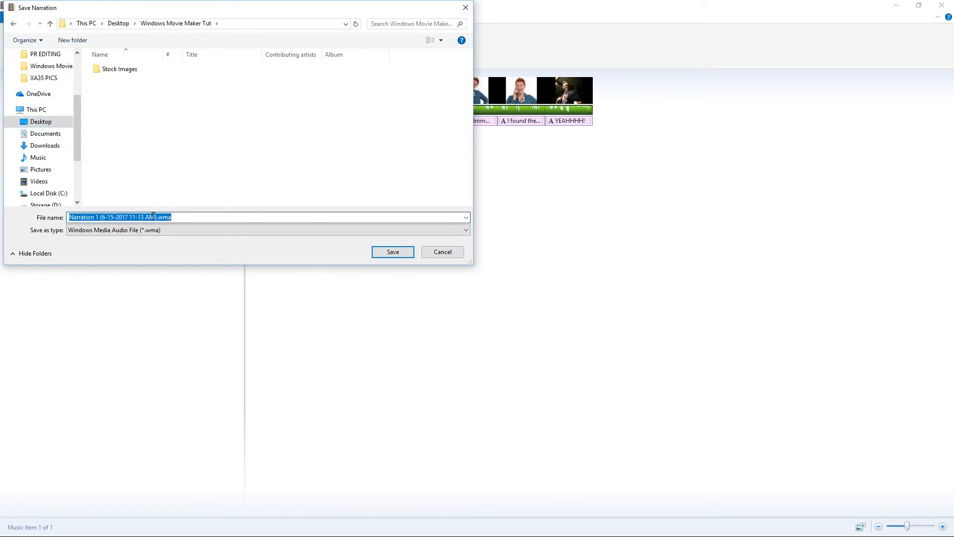
type("NN")
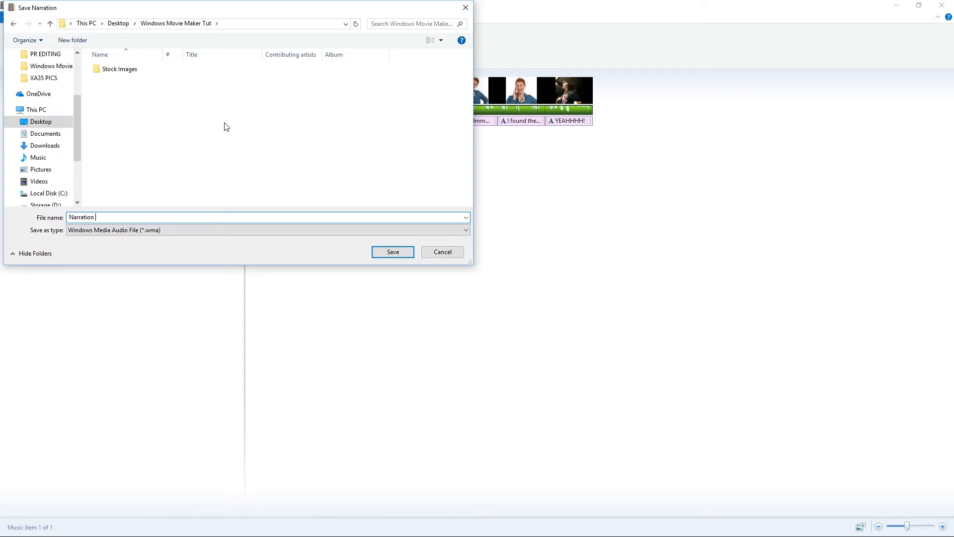
type("arration Test")
left_click(392, 253)
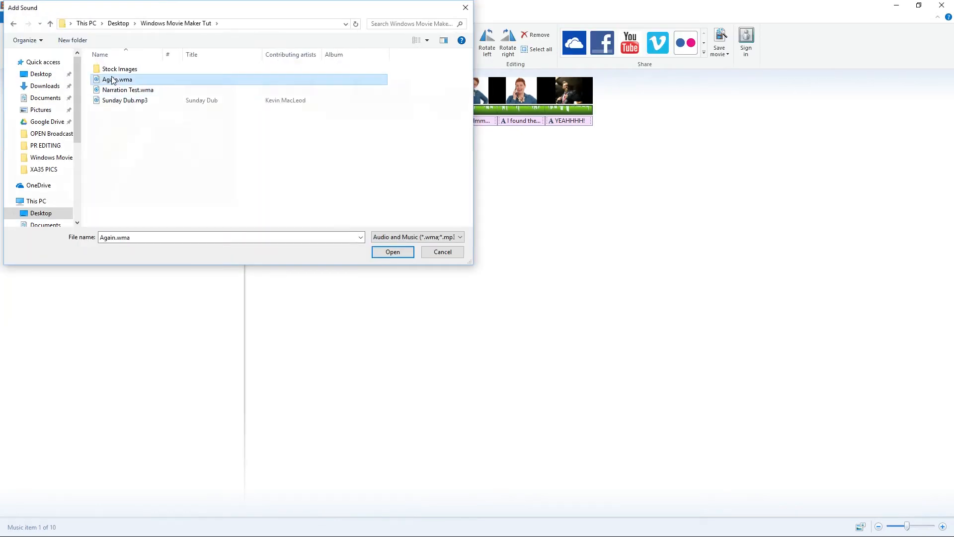
Play through the narration and split it into separate pieces between the spoken lines
left_click(305, 17)
left_click(119, 44)
mouse_move(278, 123)
left_mouse_down()
mouse_move(300, 127)
mouse_move(278, 125)
left_mouse_up()
key("space")
key("space")
left_click(128, 47)
key("space")
key("space")
left_click(128, 47)
key("space")
key("space")
left_click(128, 48)
key("space")
key("space")
left_click(413, 130)
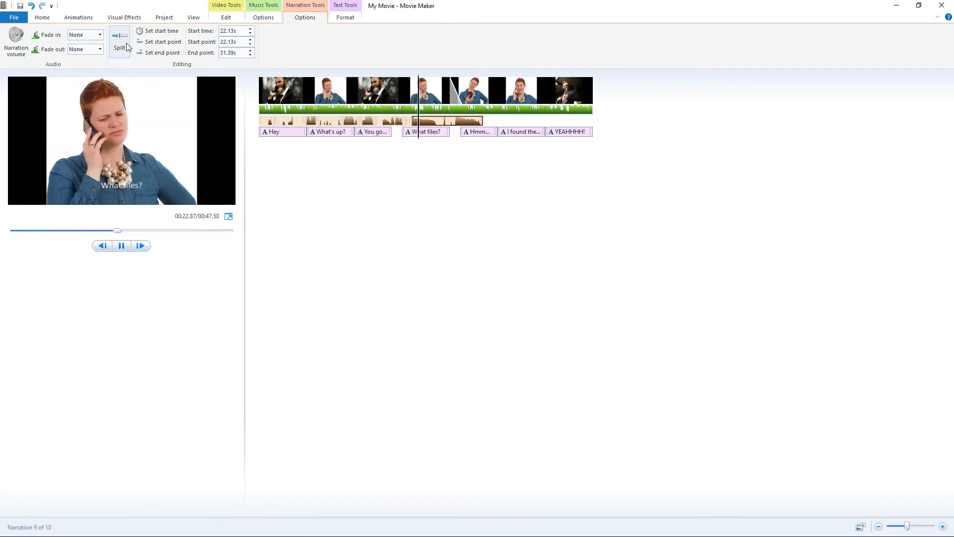
Delete the unneeded narration pieces, including those under the first and second images
left_click(328, 122)
key("Delete")
left_click(304, 123)
left_click(262, 123)
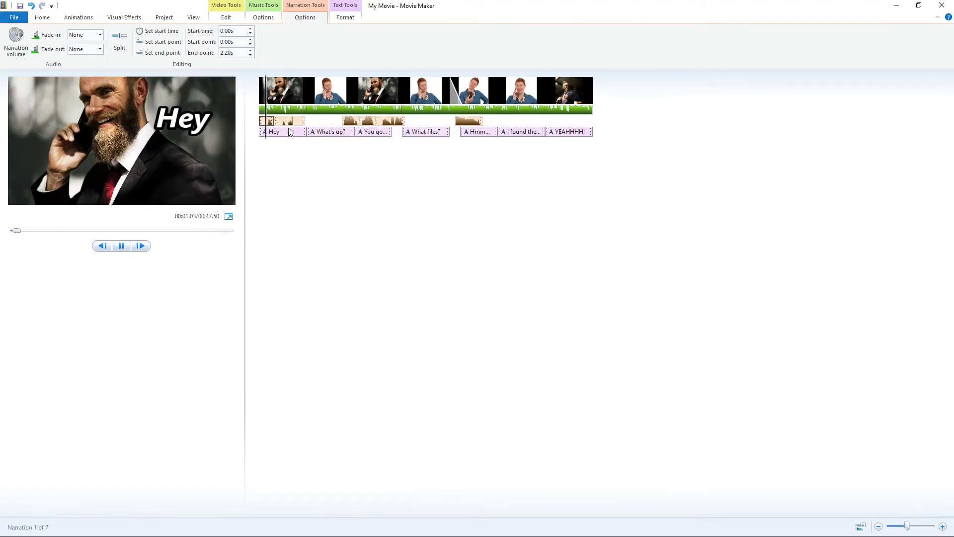
left_click(288, 122)
key("Delete")
Select all the images and set their duration to 2.00 seconds
key("ctrl+a")
left_click(78, 18)
left_click(42, 18)
left_click(226, 18)
left_click(207, 49)
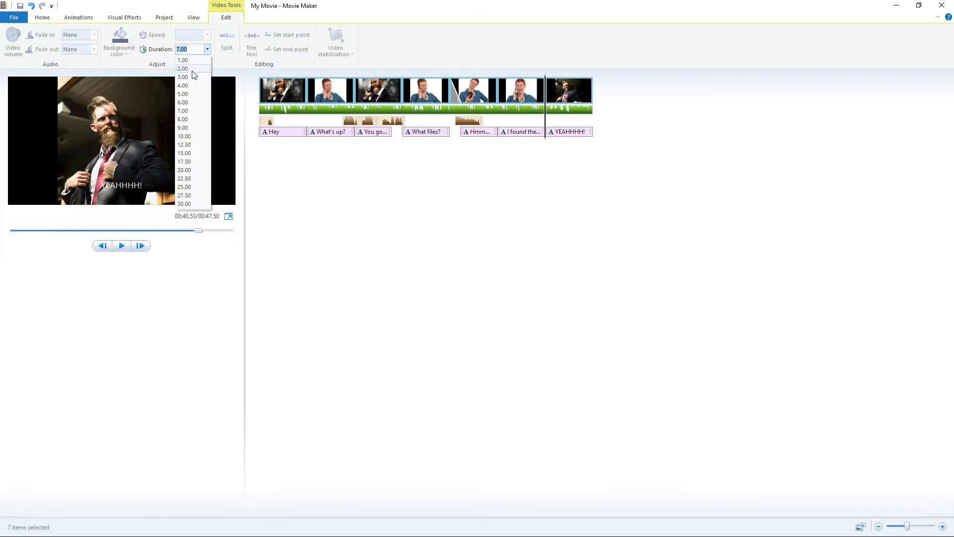
left_click(193, 73)
Play the shortened sequence and shift the narration pieces earlier to line up with their images
key("space")
left_click_drag(376, 122, 326, 123)
left_click_drag(591, 122, 511, 127)
left_click(330, 122)
left_click(289, 6)
left_click(267, 104)
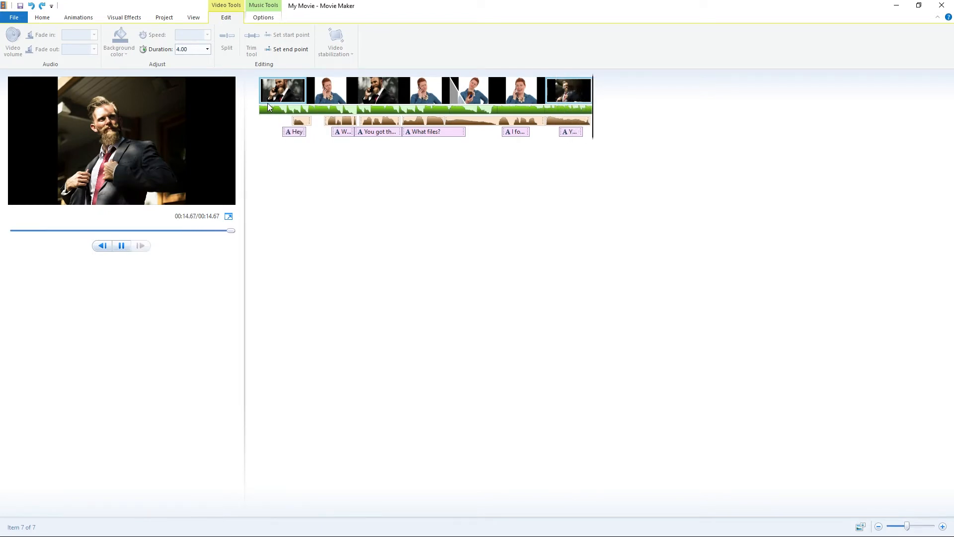
Give the "I found them!" caption a thick black outline and enlarge its text to size 90
left_click(517, 134)
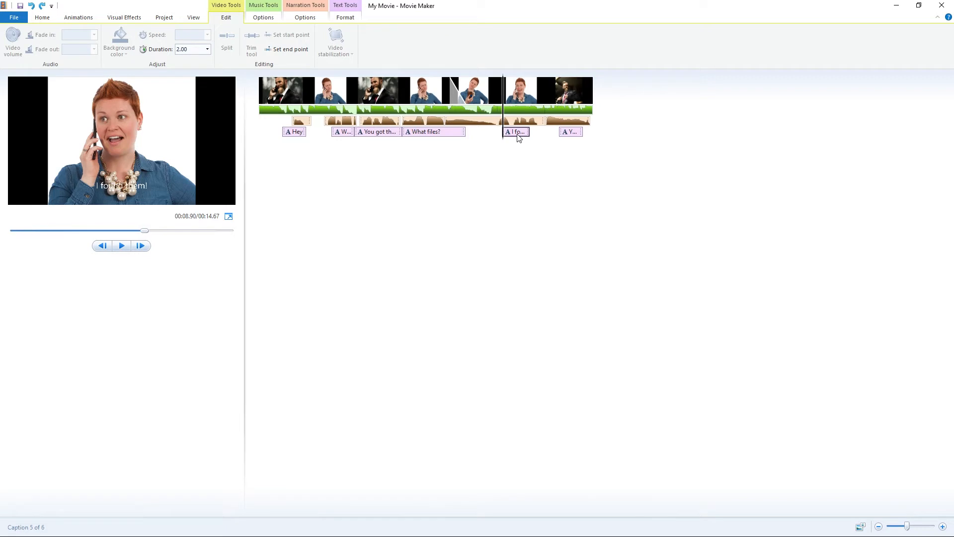
left_click(338, 18)
left_click(667, 49)
left_click(694, 128)
left_click(689, 50)
left_click(691, 72)
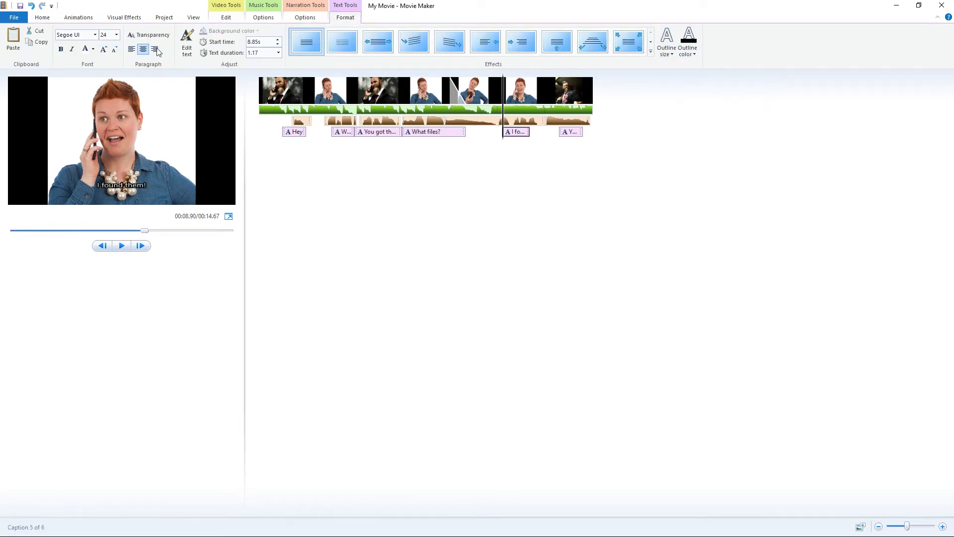
left_click(103, 49)
left_click(104, 49)
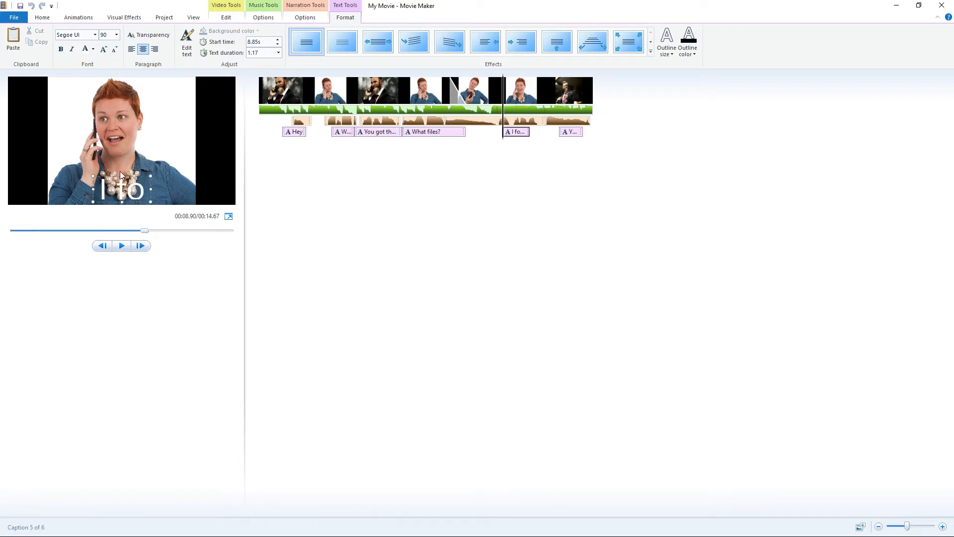
Enlarge the "I found them!" caption box to fit its wording and give the text a thick black outline
left_click_drag(93, 176, 263, 295)
left_click(72, 133)
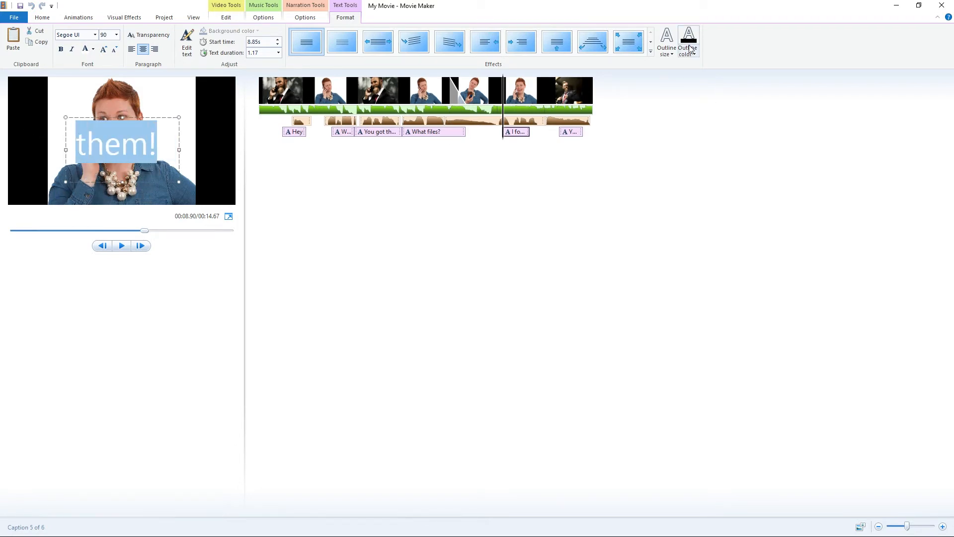
left_click(690, 47)
left_click(690, 72)
left_click(667, 50)
left_click(691, 128)
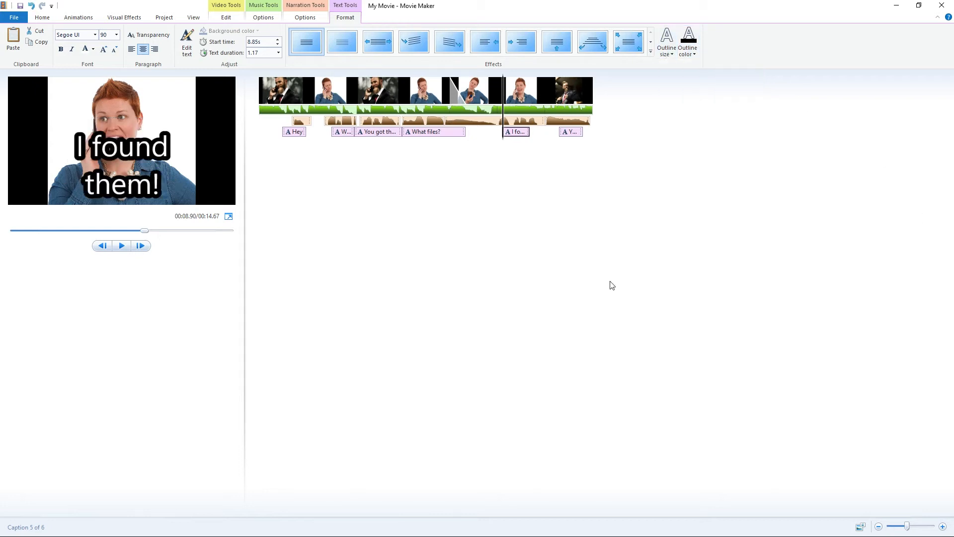
key("space")
key("space")
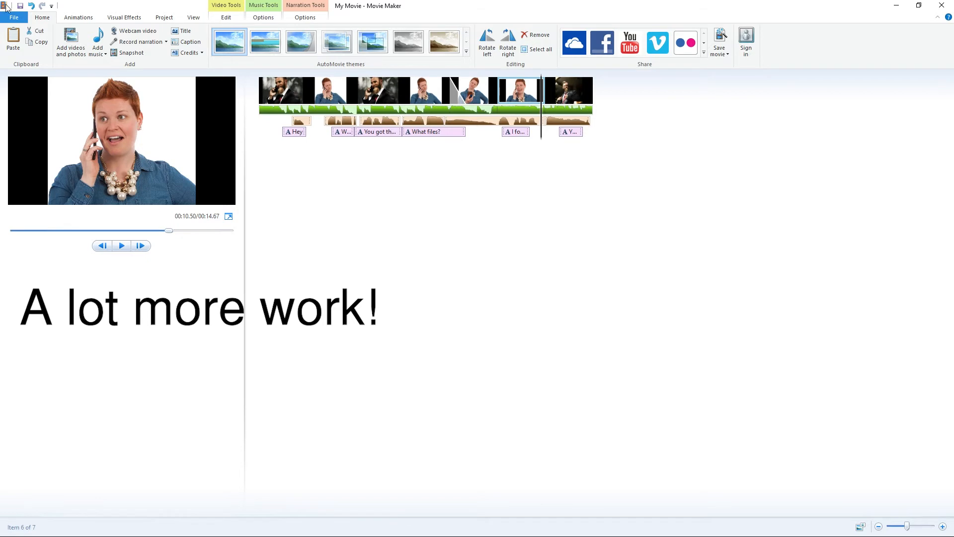
Start exporting the movie as an MPEG-4/H.264 video and name the file EpicConversation.mp4
left_click(20, 17)
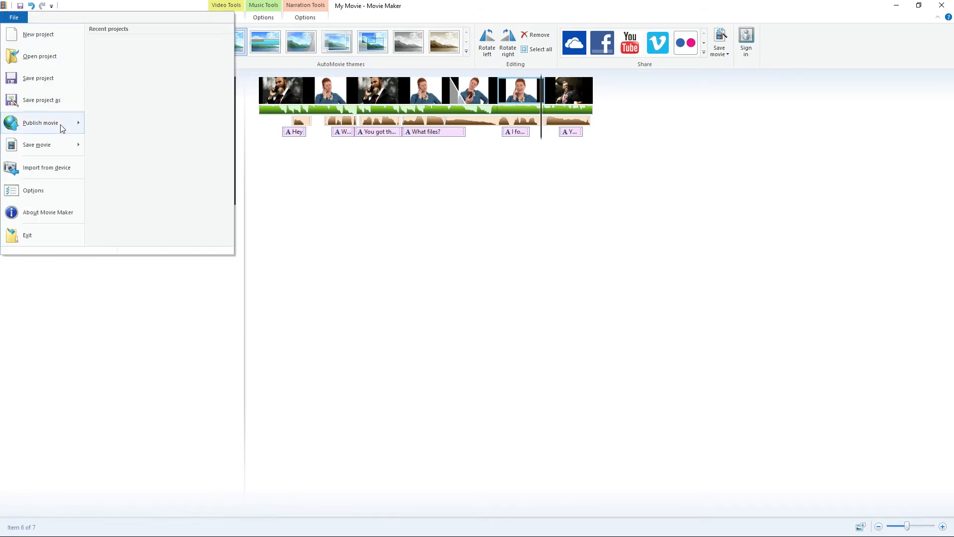
mouse_move(60, 130)
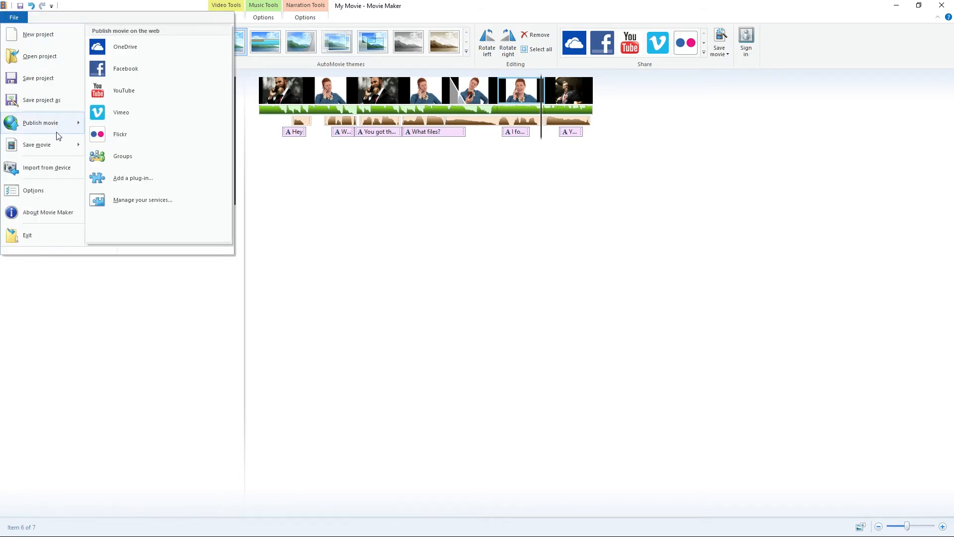
mouse_move(40, 153)
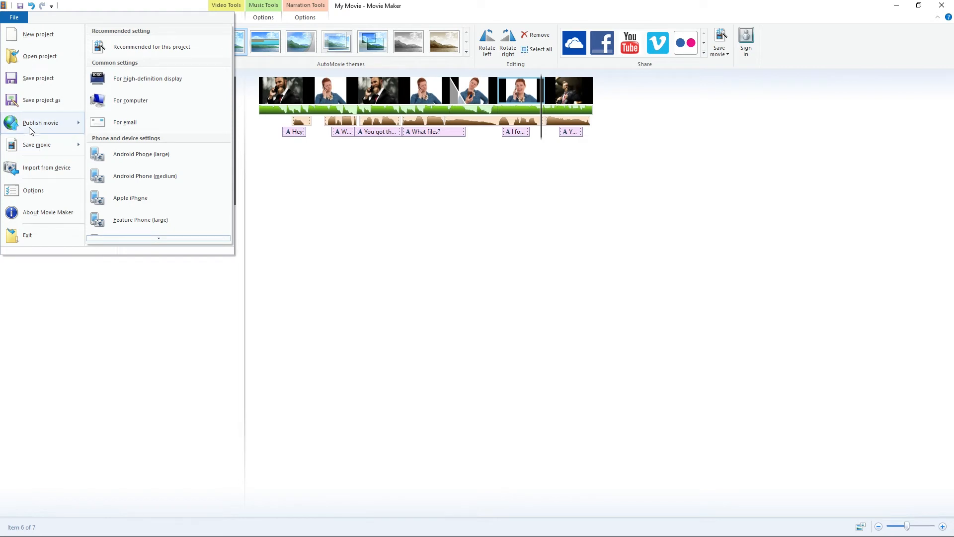
mouse_move(31, 129)
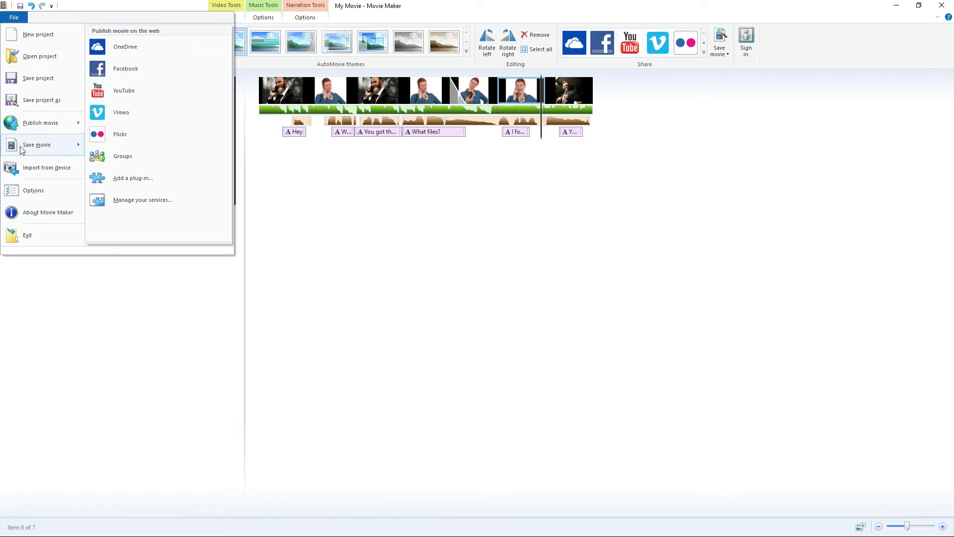
mouse_move(75, 146)
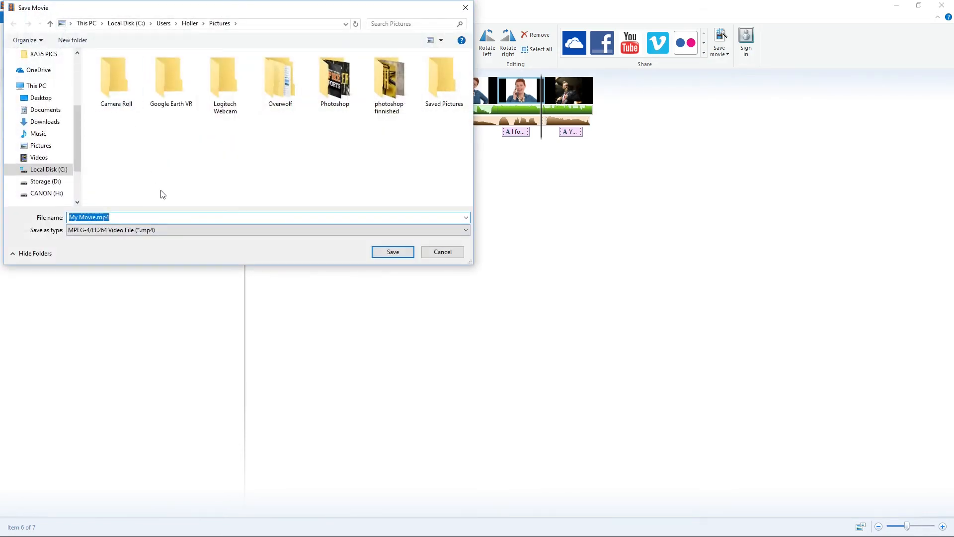
left_click(138, 230)
left_click(130, 218)
left_click(129, 217)
left_click_drag(110, 218, 40, 226)
left_click(115, 218)
type("EpicConversation.mp4")
Save the exported movie in the Windows Movie Maker Tut folder on the Desktop and dismiss the completion message
left_click(41, 98)
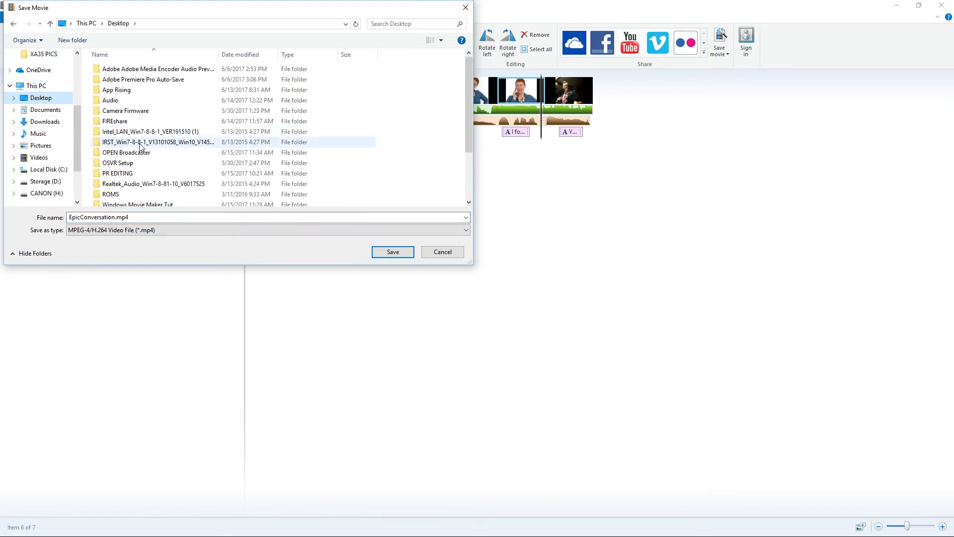
left_click(149, 179)
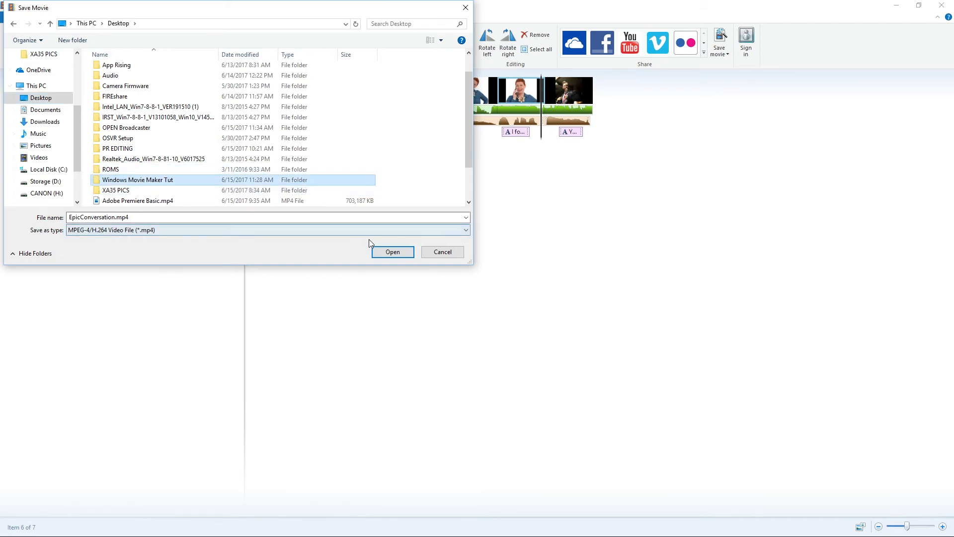
left_click(393, 251)
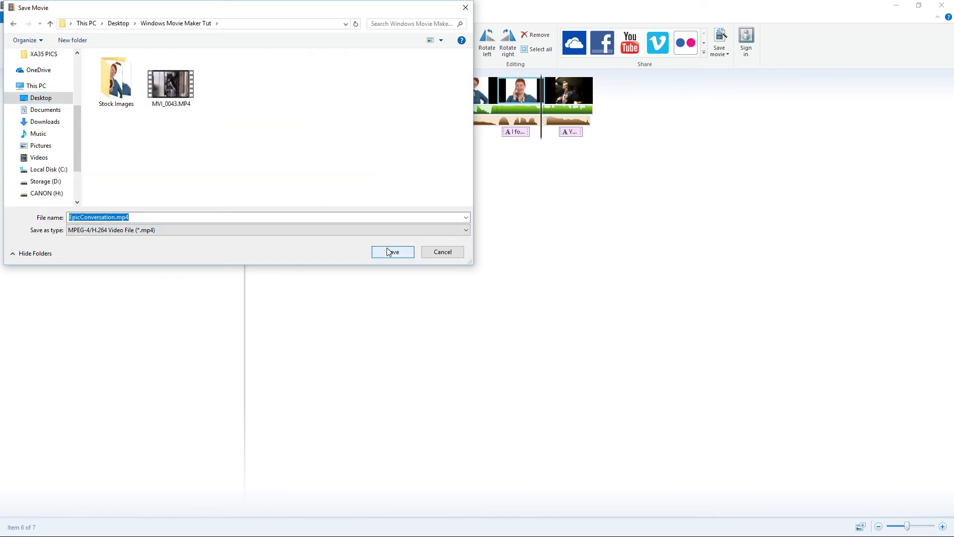
left_click(391, 252)
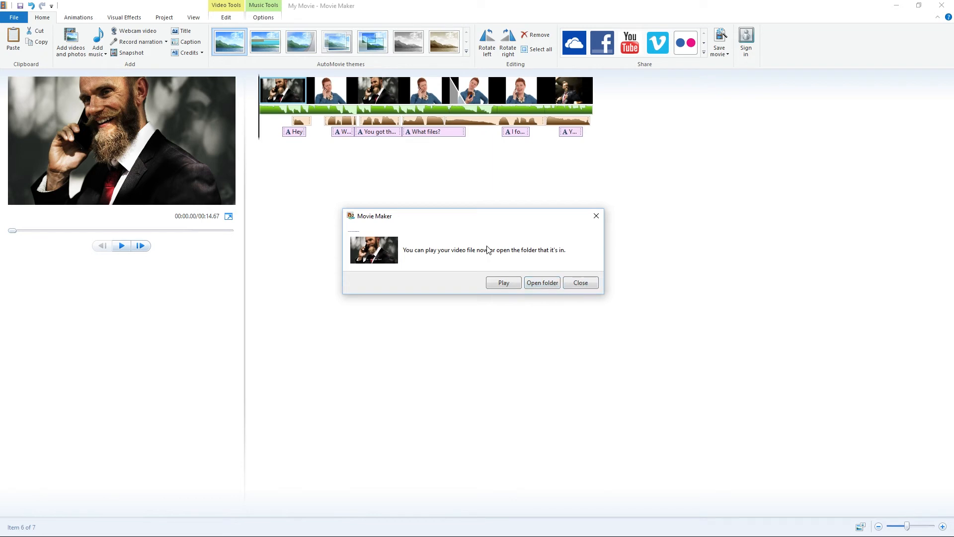
left_click(581, 283)
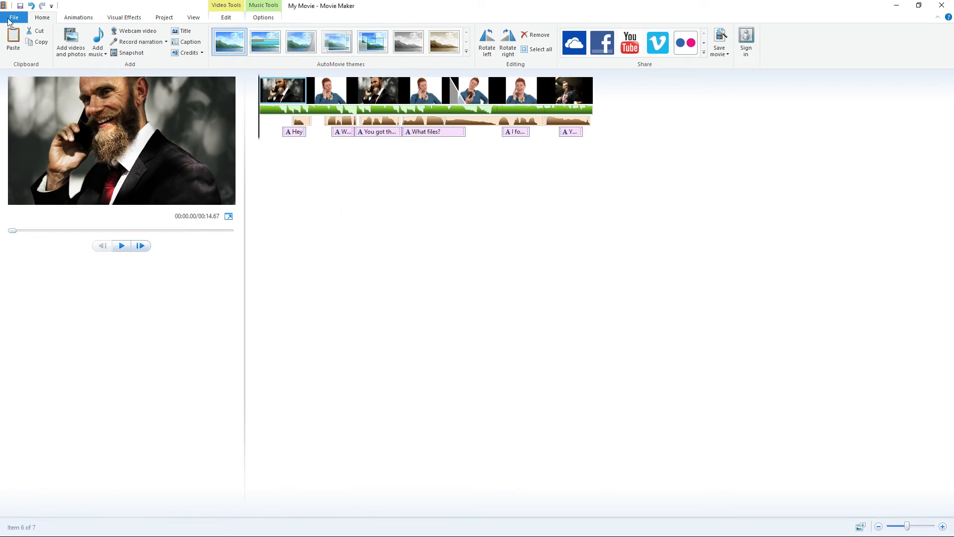
Save the editable project as My Movie.wlmp in the Windows Movie Maker Tut folder on the Desktop
left_click(13, 17)
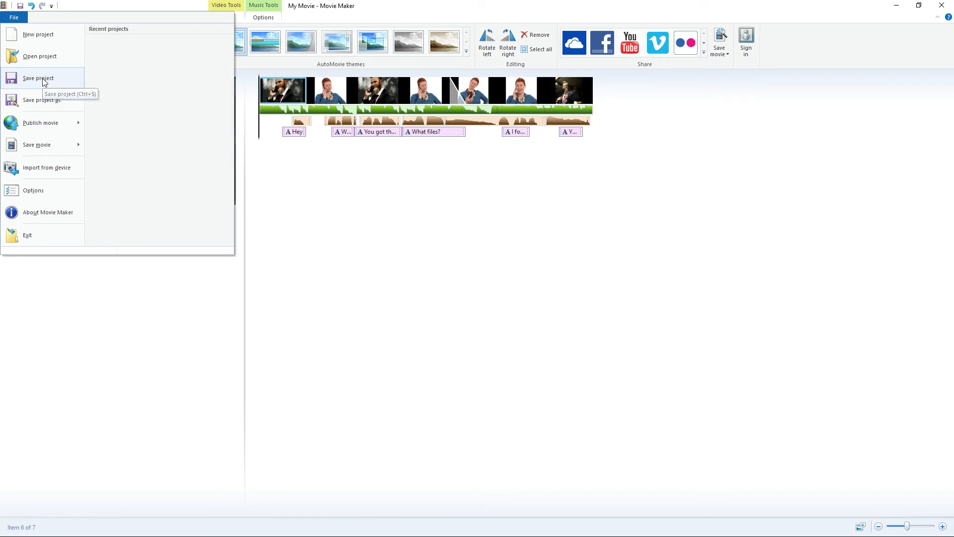
left_click(42, 79)
left_click(37, 98)
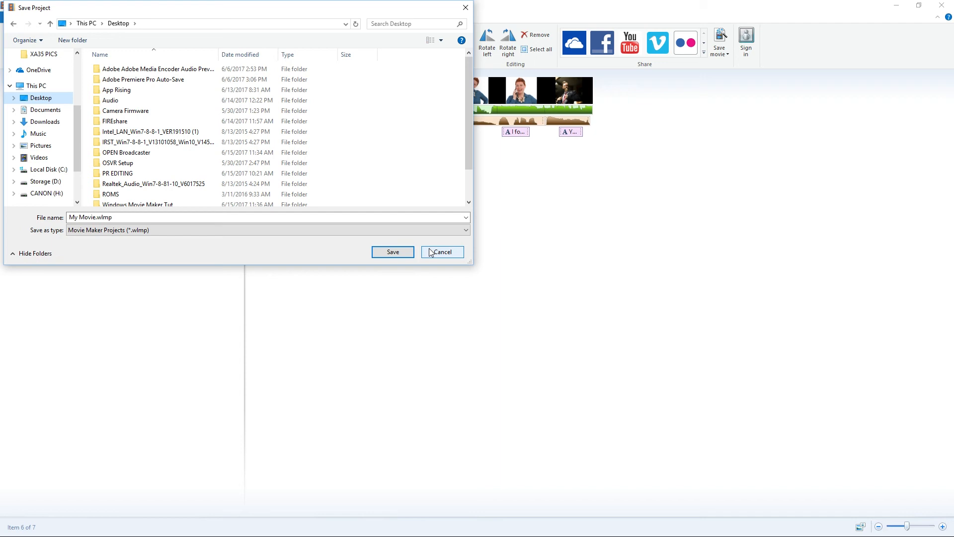
scroll(159, 181, "down", 1)
double_click(158, 184)
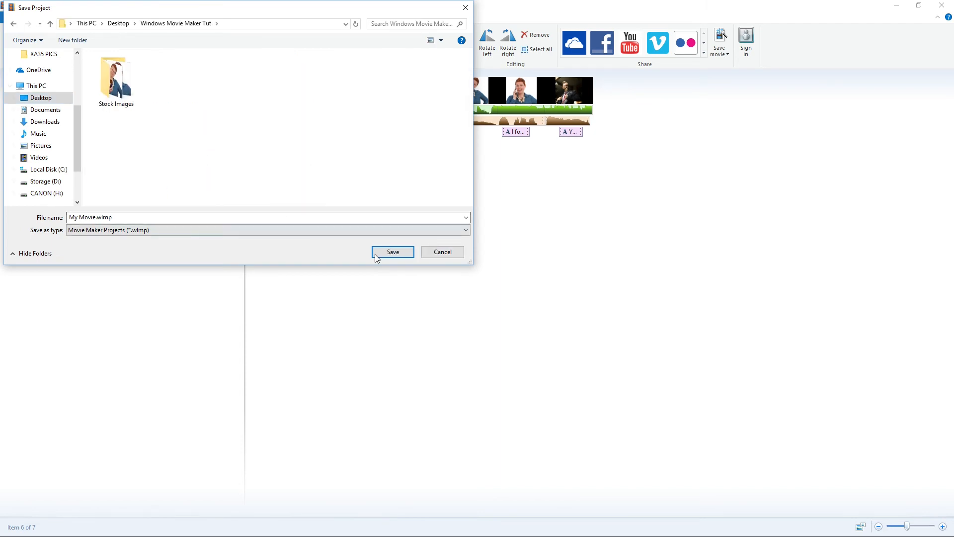
left_click(392, 252)
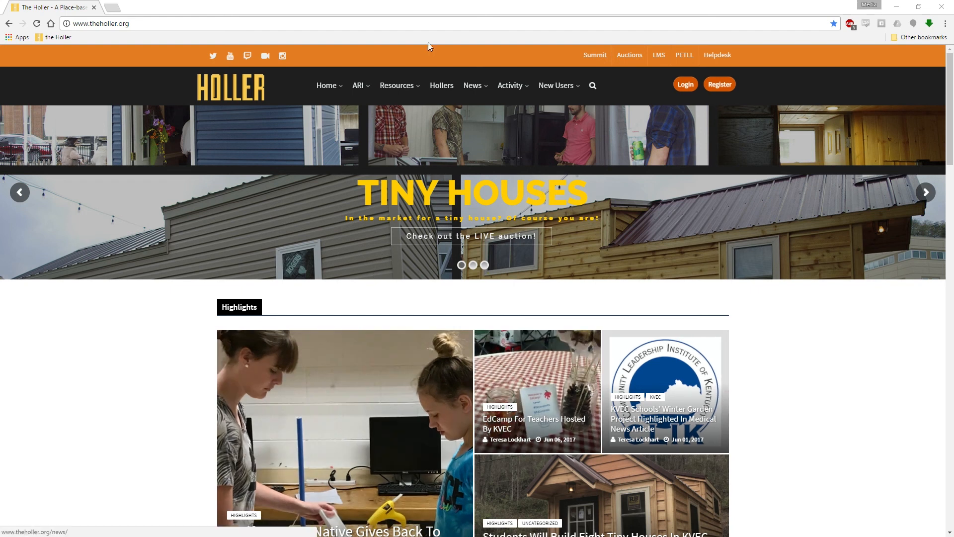
left_click(294, 20)
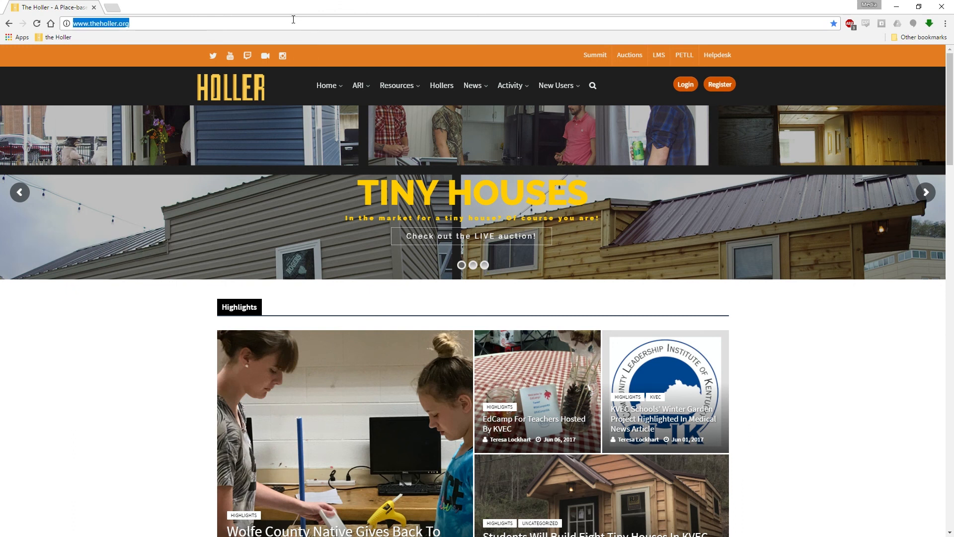